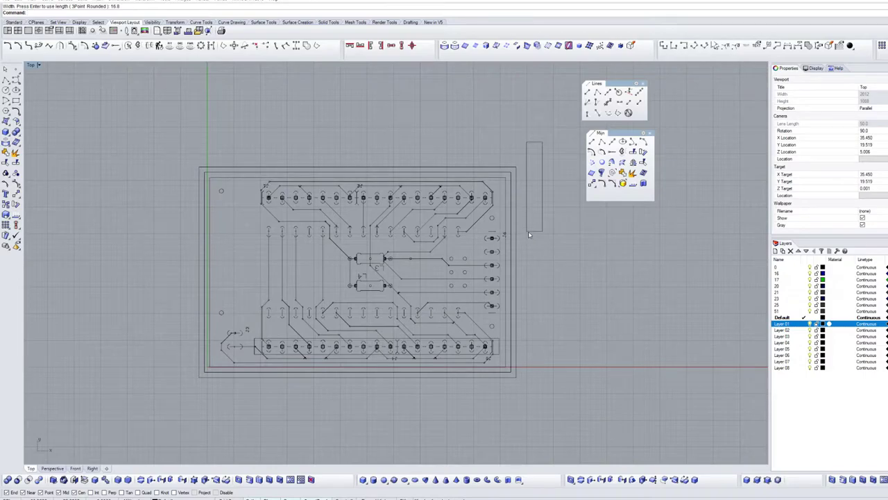
- Move the narrow vertical rectangle over the J6 pin column and check its placement by toggling Layer 01's visibility
{"action": "scroll", "coordinate": [544, 287], "scroll_direction": "up", "scroll_amount": 4}
{"action": "scroll", "coordinate": [533, 260], "scroll_direction": "up", "scroll_amount": 2}
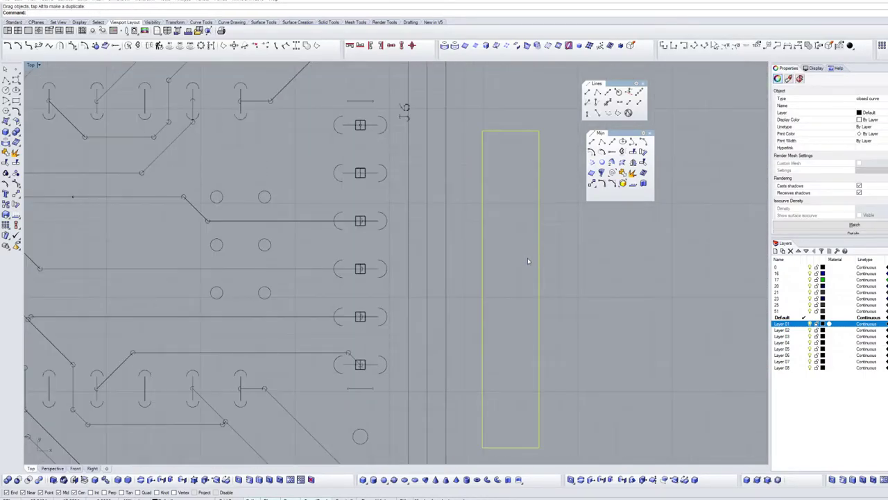
{"action": "left_click_drag", "start_coordinate": [483, 261], "coordinate": [332, 217]}
{"action": "scroll", "coordinate": [347, 233], "scroll_direction": "down", "scroll_amount": 10}
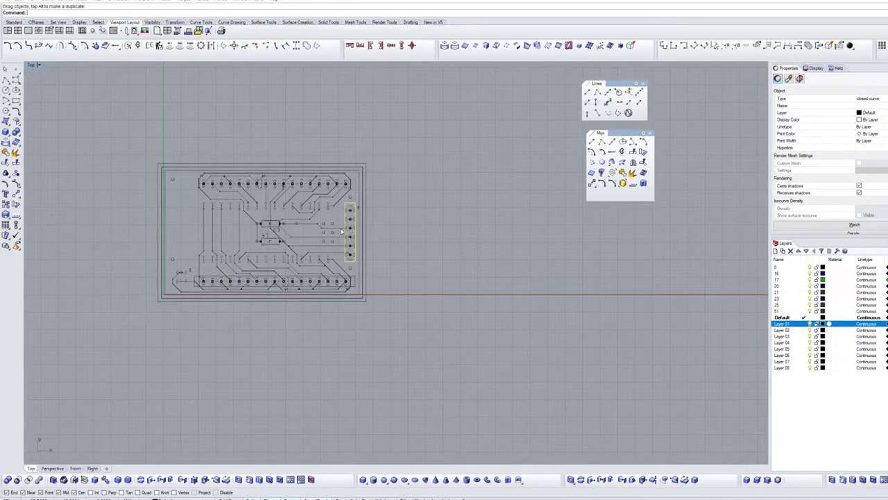
{"action": "scroll", "coordinate": [439, 257], "scroll_direction": "up", "scroll_amount": 2}
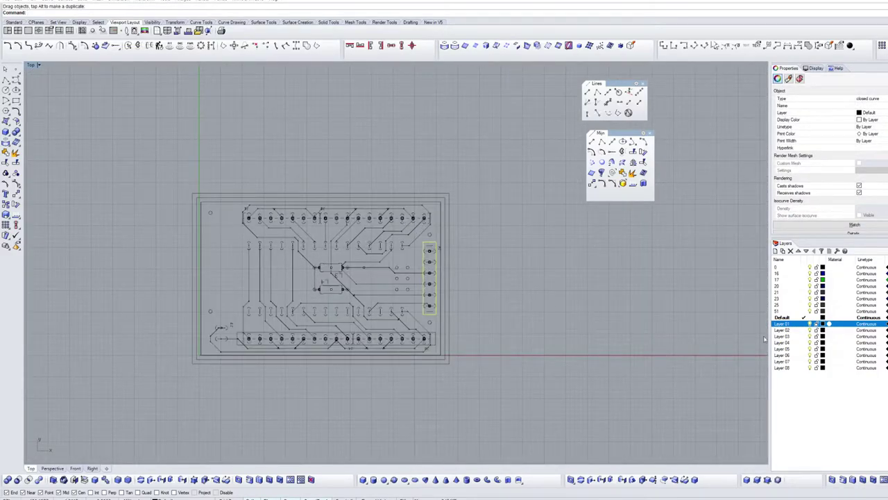
{"action": "left_click", "coordinate": [809, 324]}
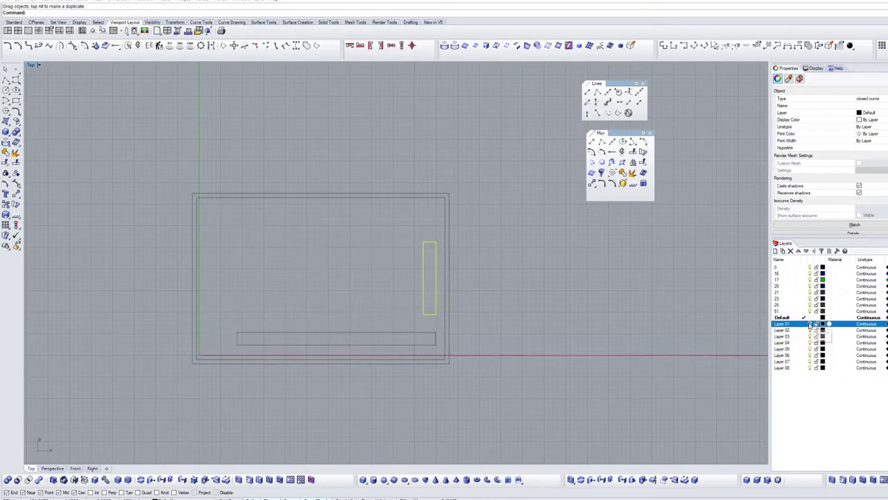
{"action": "left_click", "coordinate": [809, 324]}
{"action": "scroll", "coordinate": [343, 331], "scroll_direction": "up", "scroll_amount": 2}
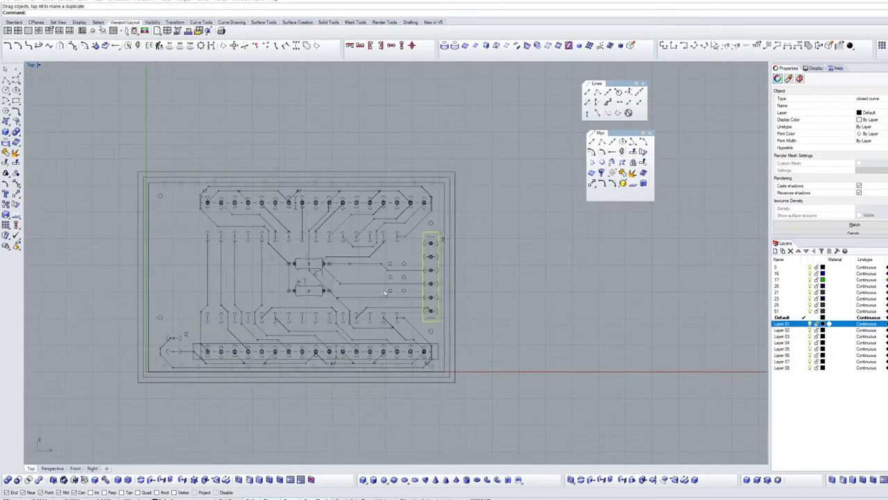
- Mirror the long lower header rectangle across the board's horizontal centre line, keeping a copy over the upper pin row
{"action": "left_click", "coordinate": [337, 357]}
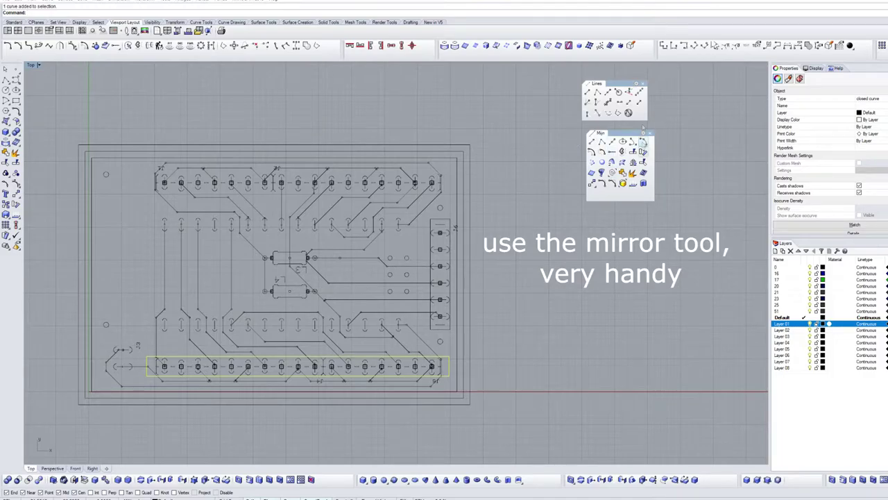
{"action": "left_click", "coordinate": [633, 185]}
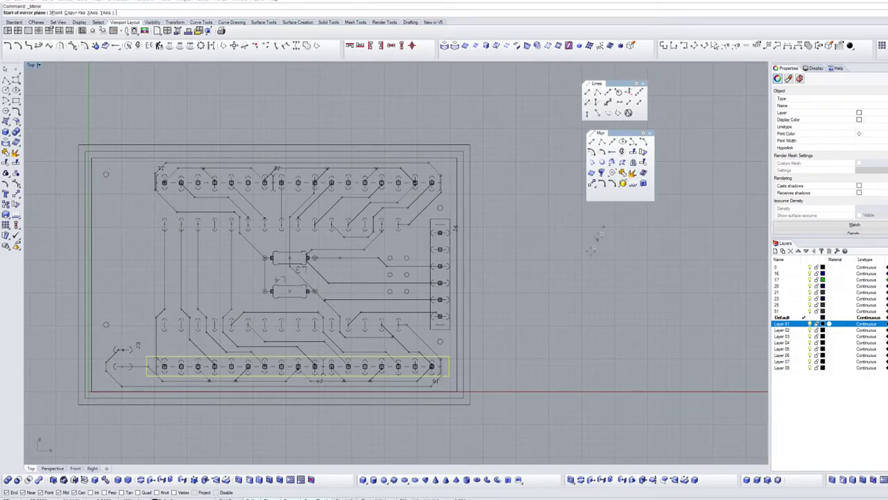
{"action": "left_click", "coordinate": [475, 294]}
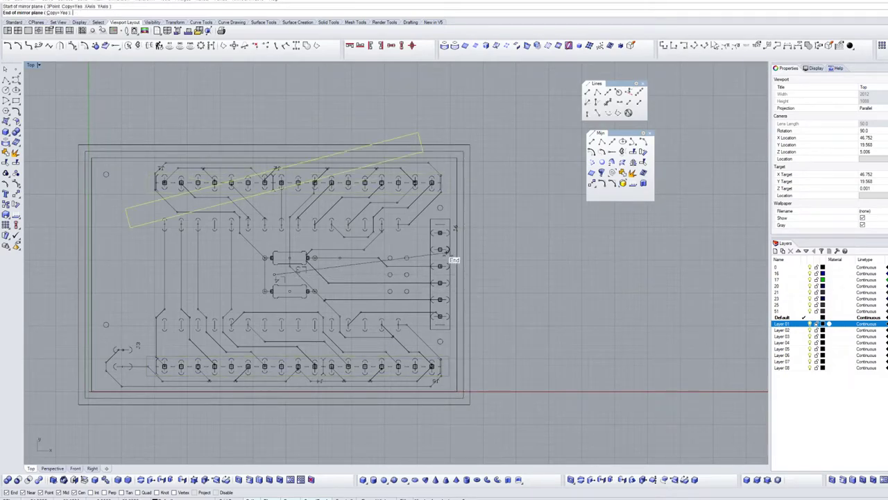
{"action": "left_click", "coordinate": [456, 276]}
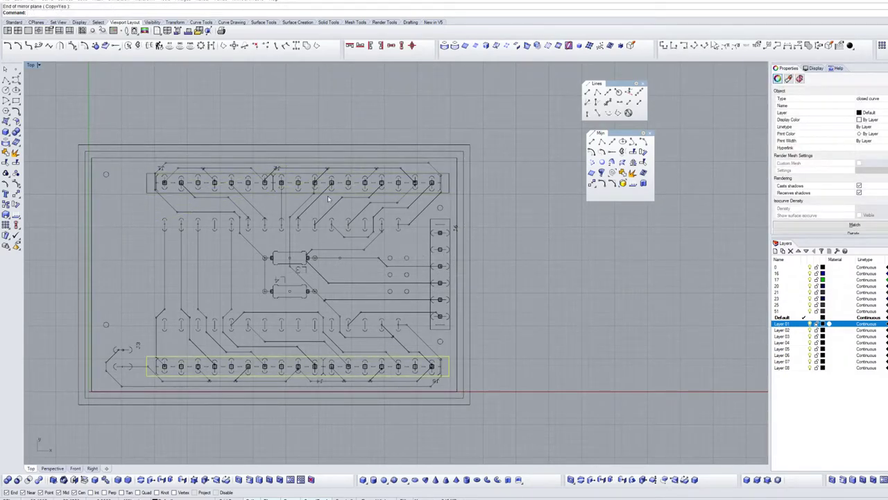
{"action": "scroll", "coordinate": [344, 149], "scroll_direction": "up", "scroll_amount": 3}
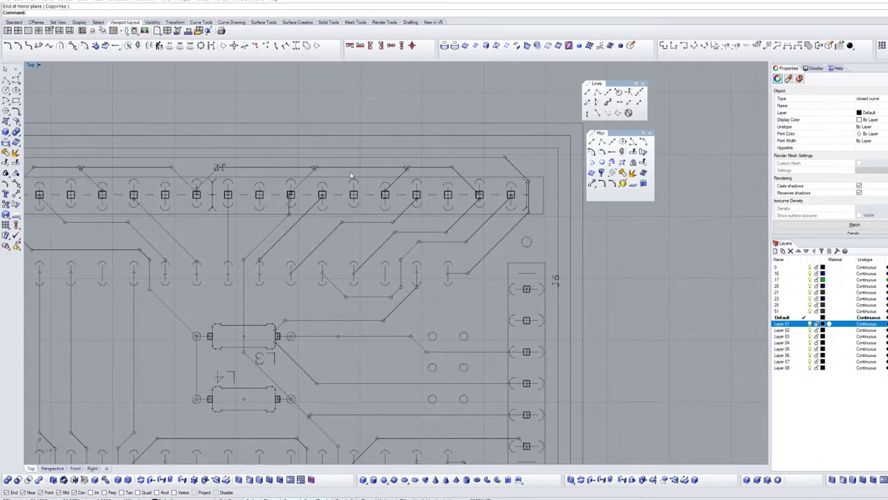
{"action": "scroll", "coordinate": [349, 180], "scroll_direction": "down", "scroll_amount": 3}
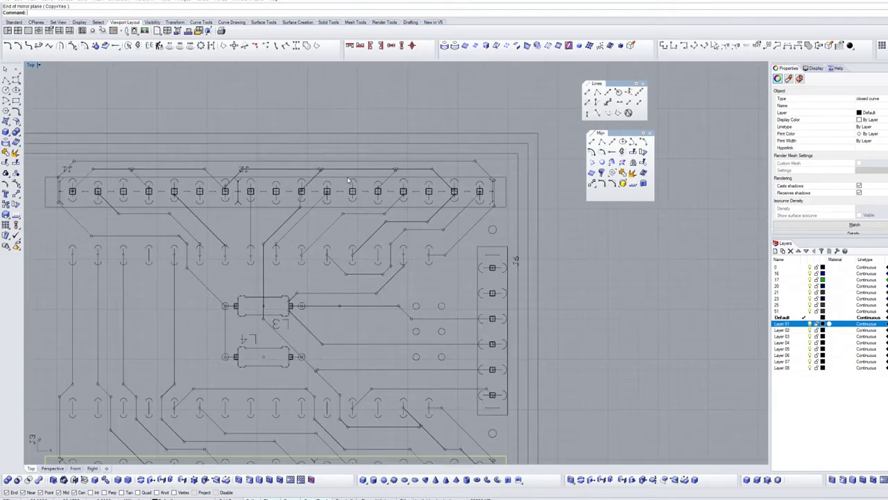
{"action": "scroll", "coordinate": [294, 332], "scroll_direction": "up", "scroll_amount": 3}
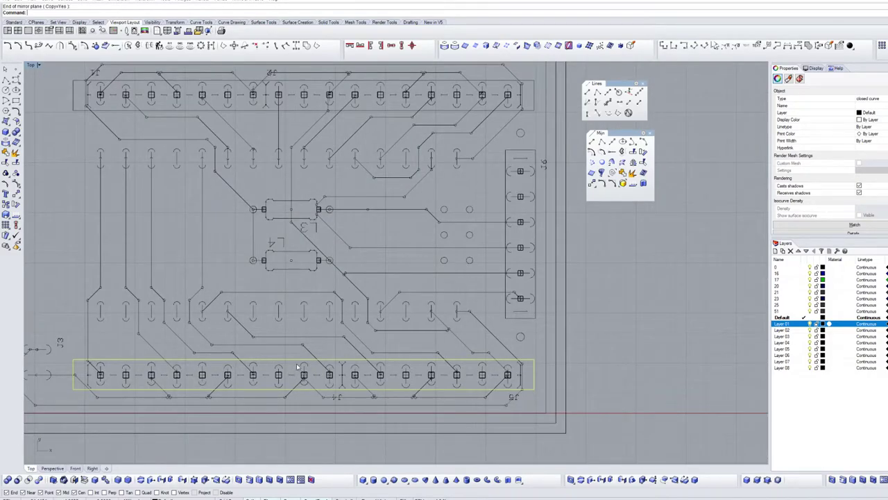
{"action": "scroll", "coordinate": [297, 366], "scroll_direction": "down", "scroll_amount": 3}
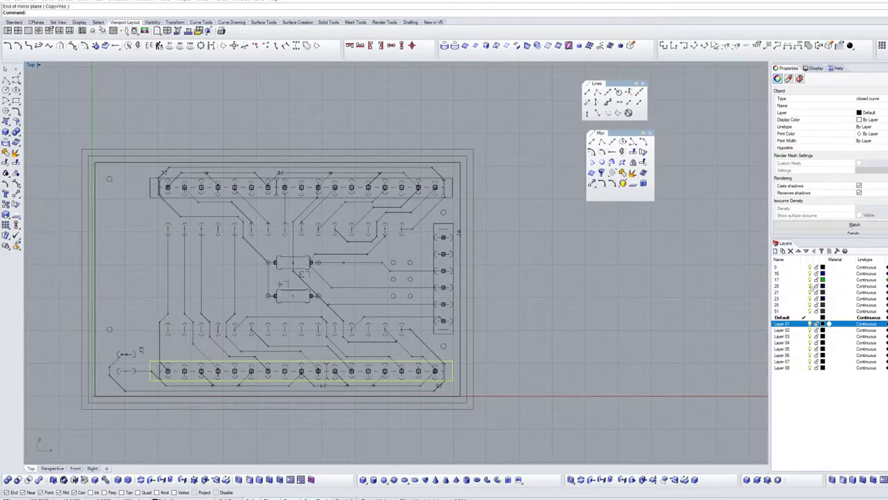
- Hide Layer 01 so that only the case outlines and the header cutouts are displayed
{"action": "left_click", "coordinate": [809, 324]}
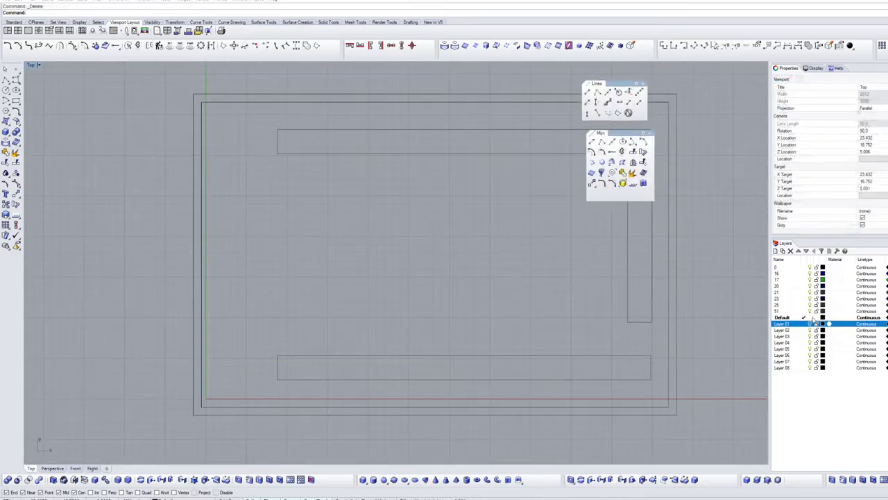
{"action": "left_click", "coordinate": [810, 324]}
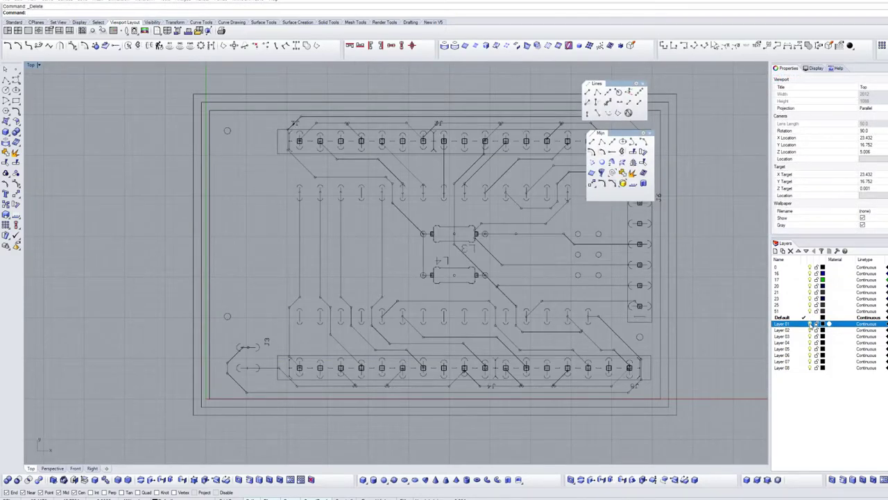
{"action": "left_click", "coordinate": [809, 324]}
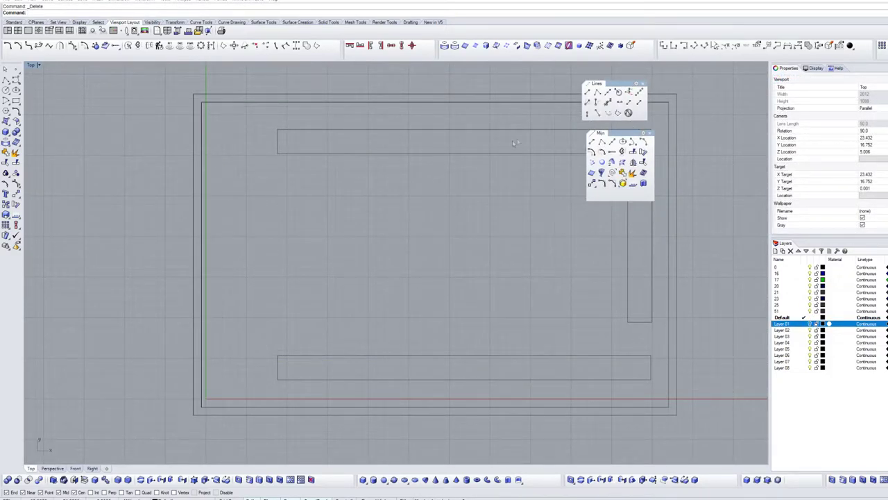
- Draw a horizontal guide line across the left wall, centred on the outer edge's midpoint
{"action": "left_click", "coordinate": [587, 93]}
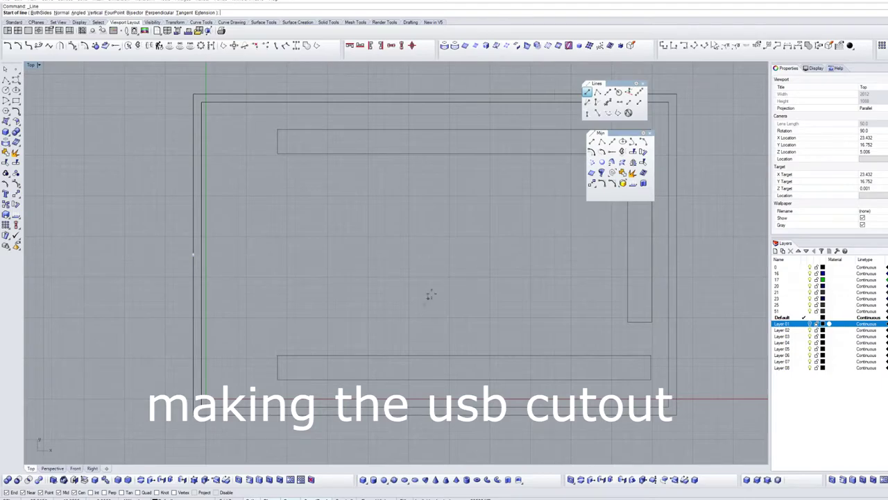
{"action": "left_click", "coordinate": [435, 254]}
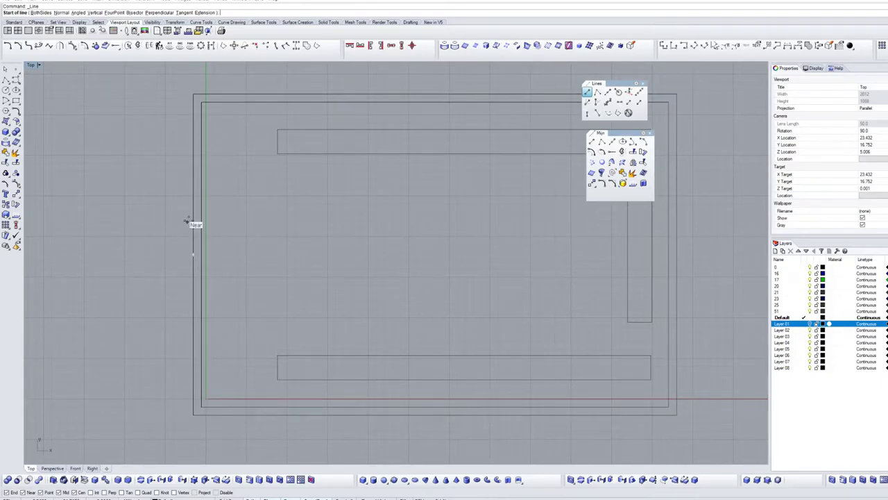
{"action": "left_click", "coordinate": [107, 227]}
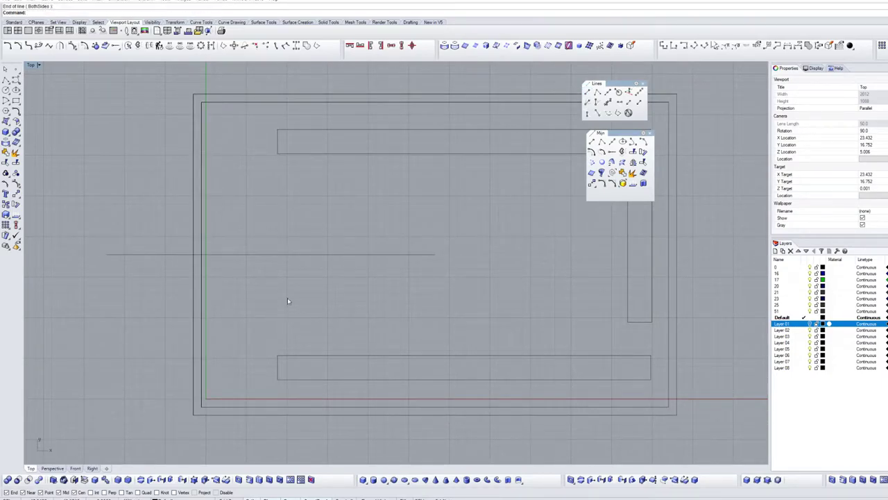
{"action": "scroll", "coordinate": [241, 253], "scroll_direction": "up", "scroll_amount": 3}
{"action": "scroll", "coordinate": [256, 251], "scroll_direction": "up", "scroll_amount": 1}
{"action": "scroll", "coordinate": [232, 257], "scroll_direction": "down", "scroll_amount": 1}
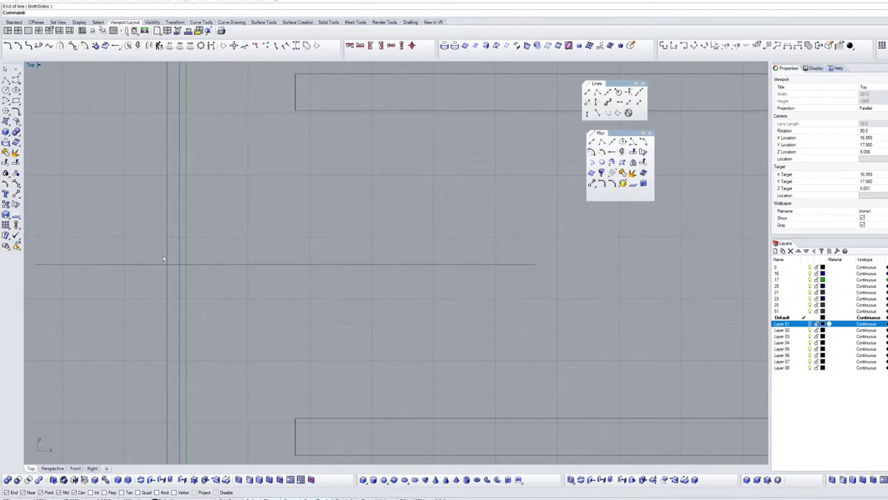
- Draw a 16.91-long horizontal line inward from the outer left wall's midpoint along the guide, and delete the guide line
{"action": "key", "text": "Return"}
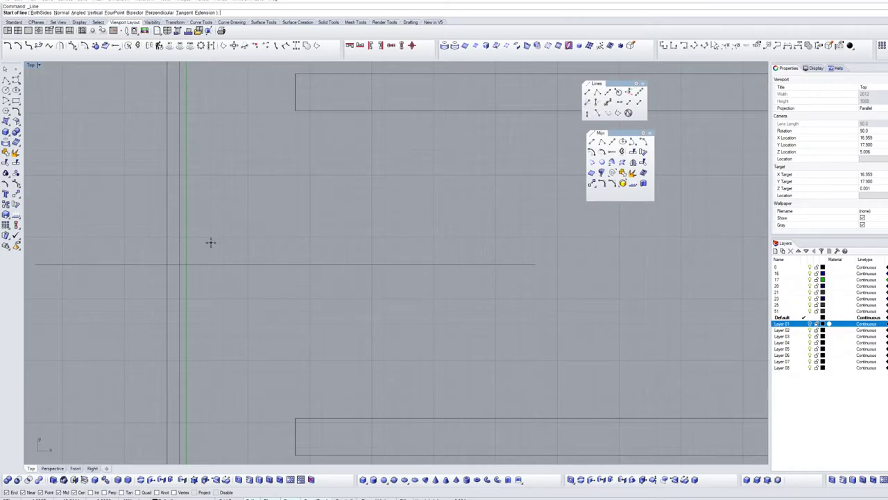
{"action": "left_click", "coordinate": [167, 266]}
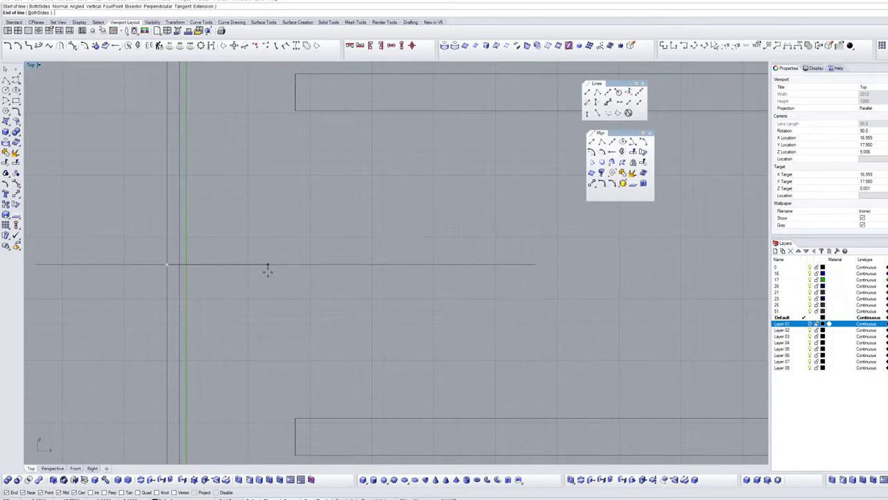
{"action": "type", "text": "6.91"}
{"action": "key", "text": "Return"}
{"action": "left_click", "coordinate": [294, 278]}
{"action": "left_click", "coordinate": [473, 265]}
{"action": "key", "text": "Delete"}
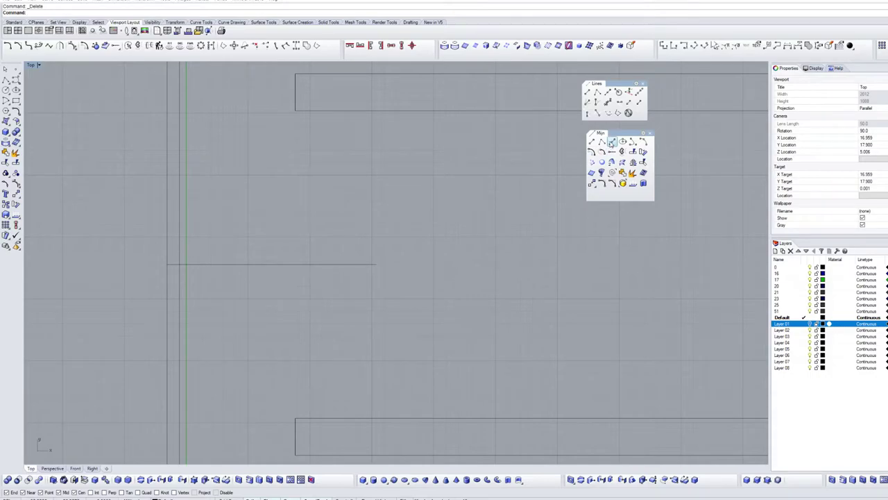
- Draw a vertical line centred on the inner end of the horizontal centre line, extending 4 to each side
{"action": "left_click", "coordinate": [601, 141]}
{"action": "left_click", "coordinate": [375, 264]}
{"action": "type", "text": "4"}
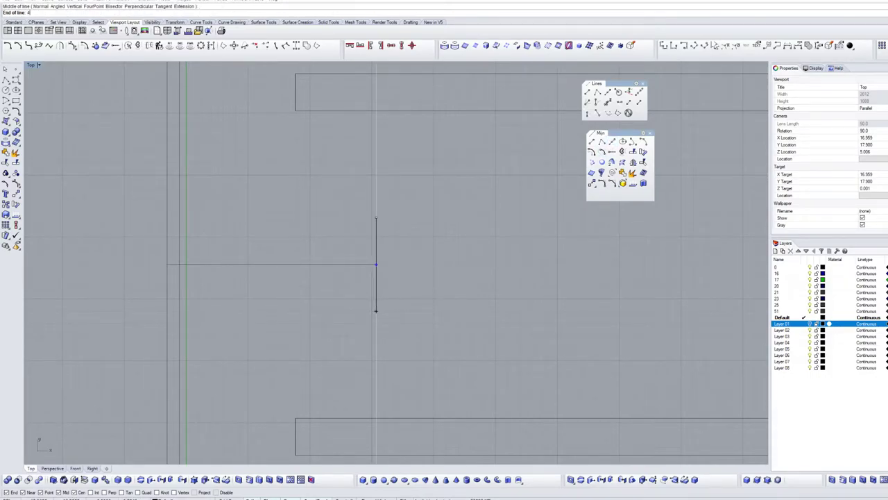
{"action": "key", "text": "Return"}
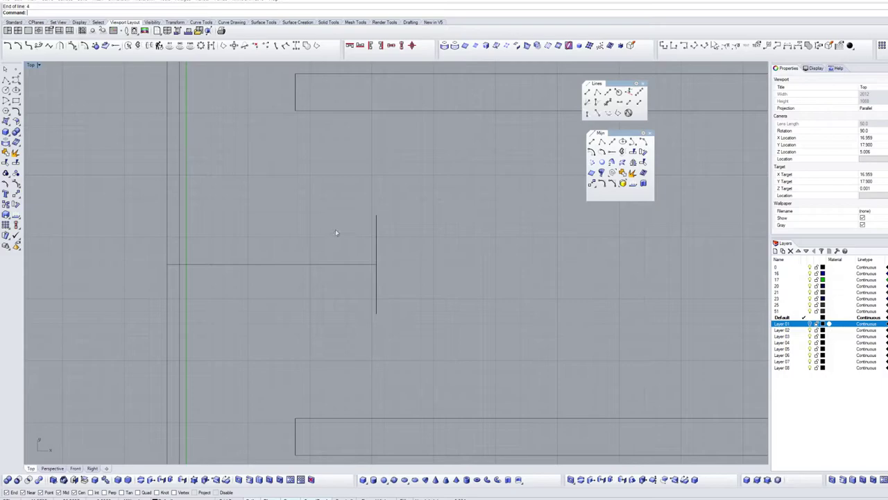
- Draw a 9.45-long horizontal line from the vertical line's upper end back toward the left wall
{"action": "left_click", "coordinate": [591, 141]}
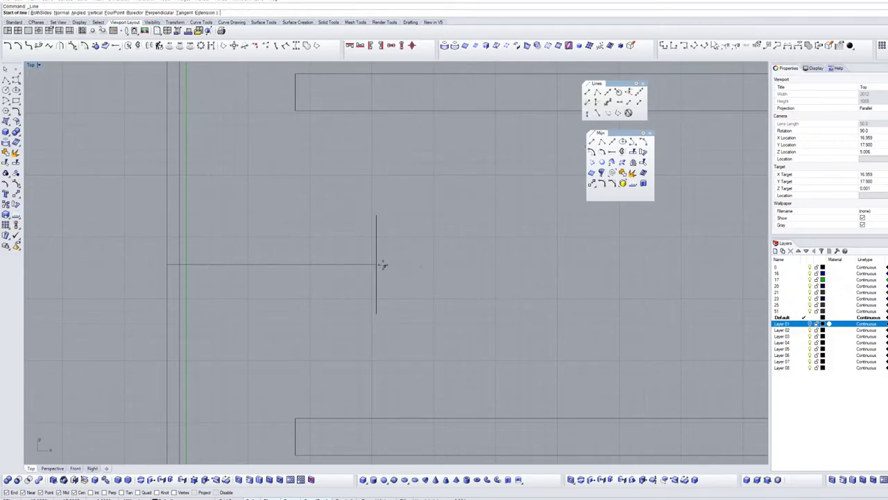
{"action": "left_click", "coordinate": [376, 214]}
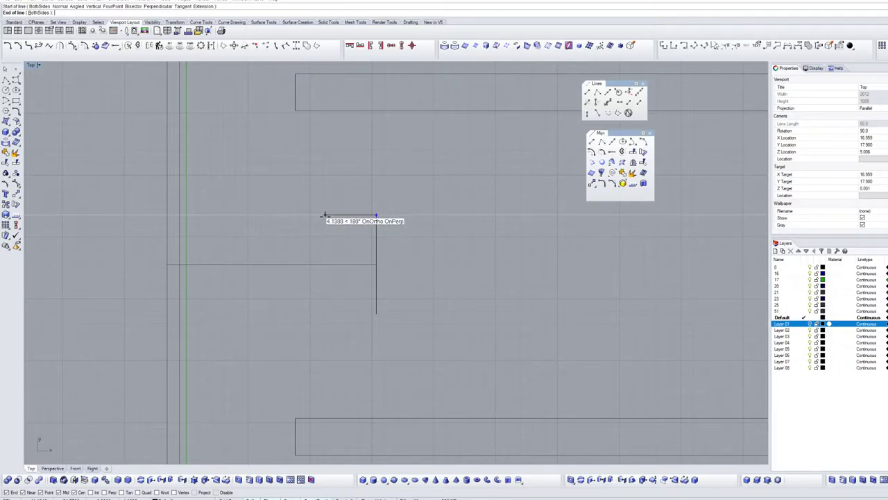
{"action": "type", "text": "9"}
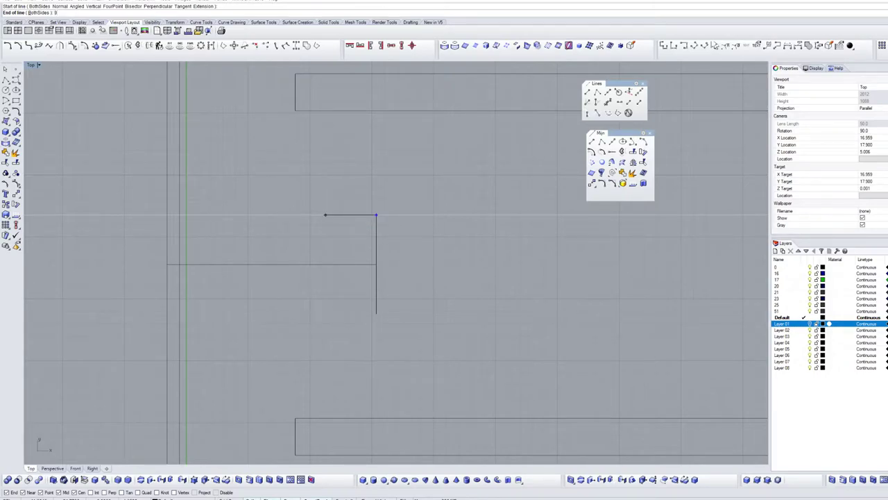
{"action": "type", "text": ".45"}
{"action": "key", "text": "Return"}
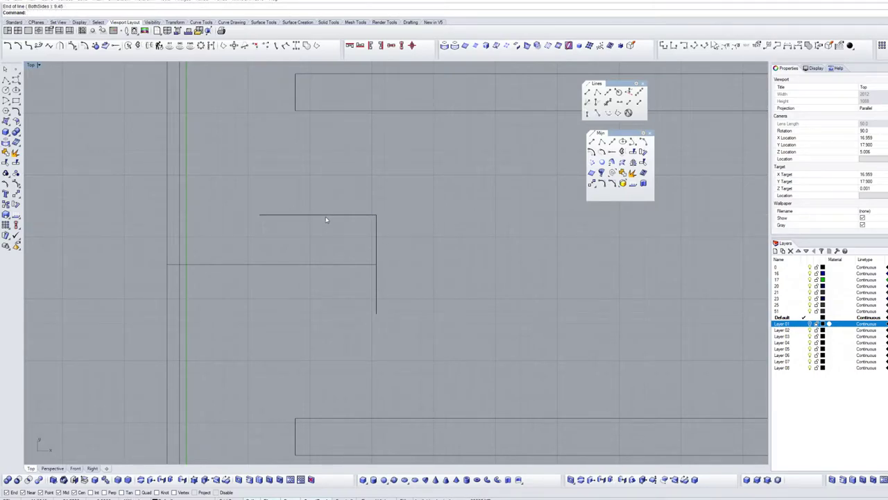
- Draw a 1.49-long vertical line upward from the left end of the 9.45 line
{"action": "scroll", "coordinate": [219, 220], "scroll_direction": "up", "scroll_amount": 1}
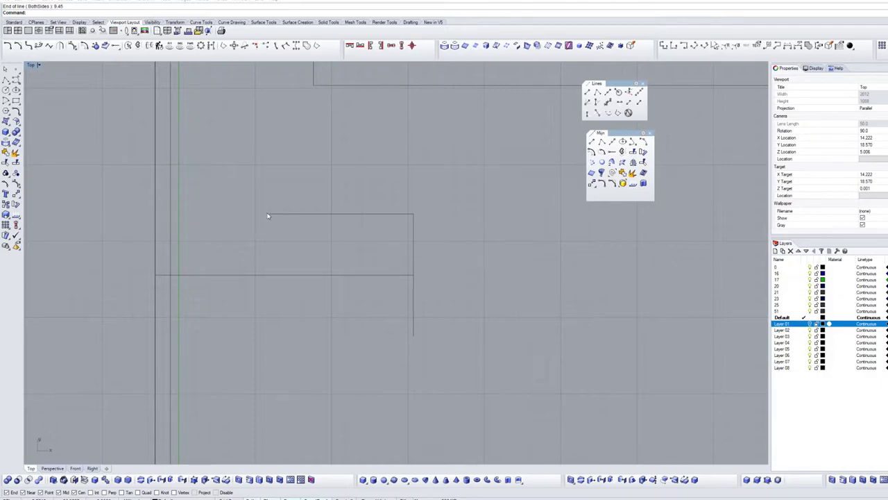
{"action": "key", "text": "Return"}
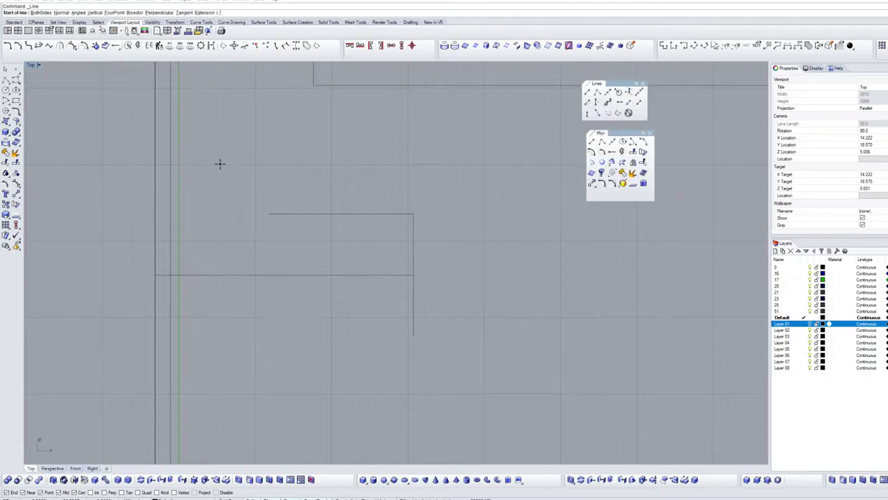
{"action": "left_click", "coordinate": [269, 212]}
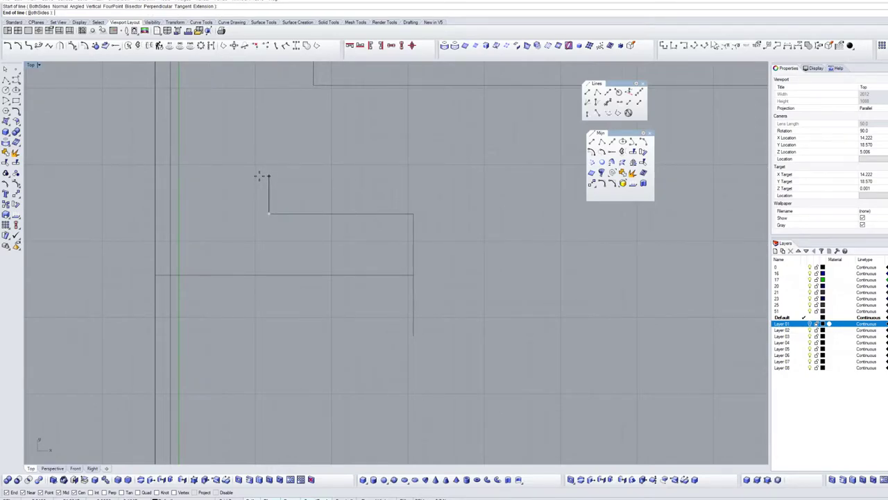
{"action": "type", "text": "1.49"}
{"action": "key", "text": "Return"}
{"action": "left_click", "coordinate": [264, 176]}
- Draw a horizontal line from the top of the short vertical step to the outer left wall
{"action": "key", "text": "Return"}
{"action": "left_click", "coordinate": [268, 191]}
{"action": "left_click", "coordinate": [155, 191]}
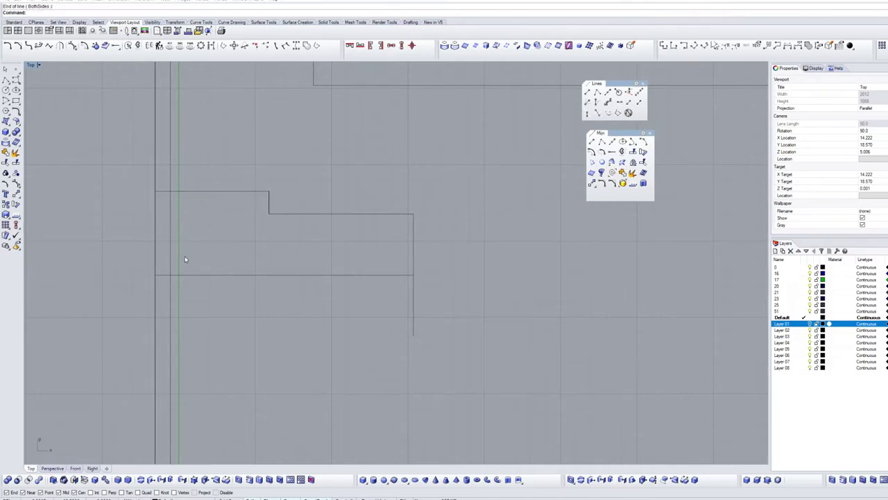
- Join the two upper horizontal lines and the short vertical step of the USB cutout into one open curve
{"action": "left_click", "coordinate": [246, 195]}
{"action": "left_click", "coordinate": [268, 205], "text": "shift"}
{"action": "left_click", "coordinate": [280, 213], "text": "shift"}
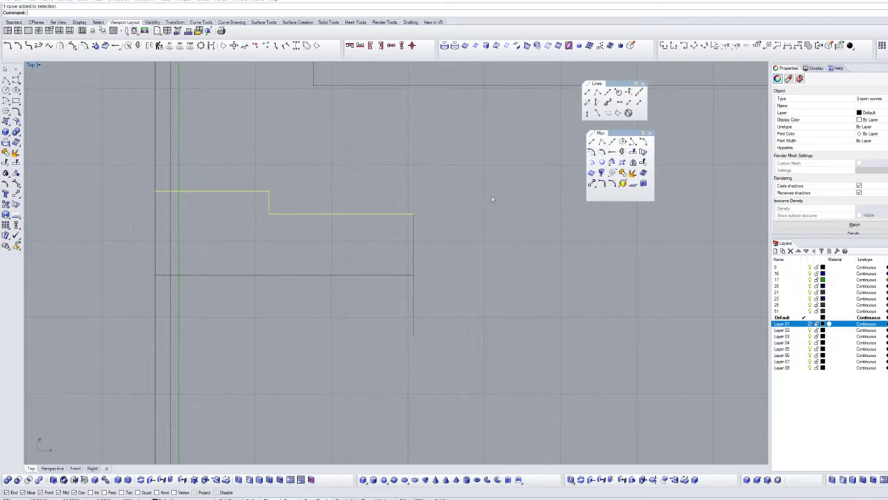
{"action": "left_click", "coordinate": [622, 173]}
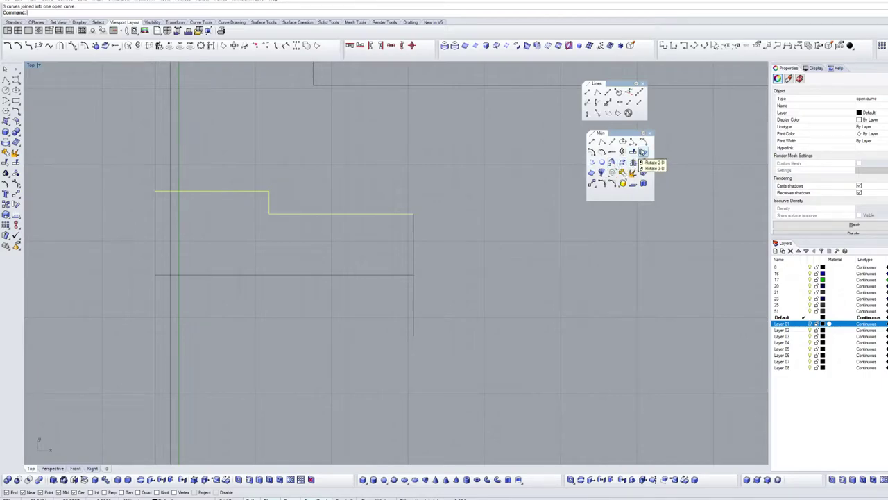
- Mirror the joined stepped curve across the USB cutout's horizontal centre line, keeping the original, and delete the centre line
{"action": "left_click", "coordinate": [633, 163]}
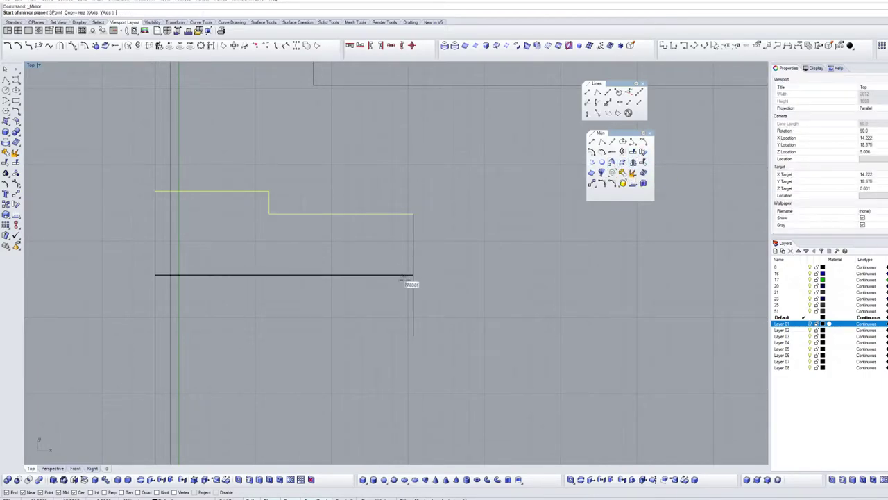
{"action": "left_click", "coordinate": [414, 276]}
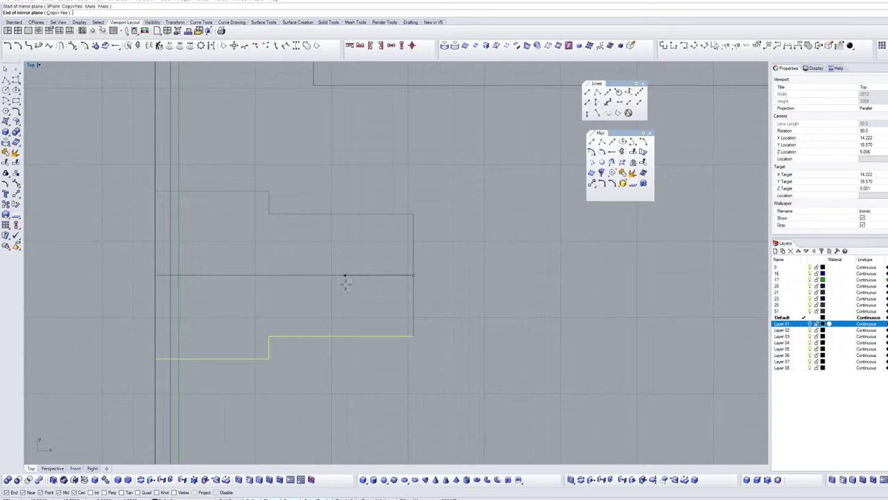
{"action": "left_click", "coordinate": [347, 230]}
{"action": "scroll", "coordinate": [361, 353], "scroll_direction": "down", "scroll_amount": 3}
{"action": "right_click_drag", "start_coordinate": [361, 355], "coordinate": [287, 278]}
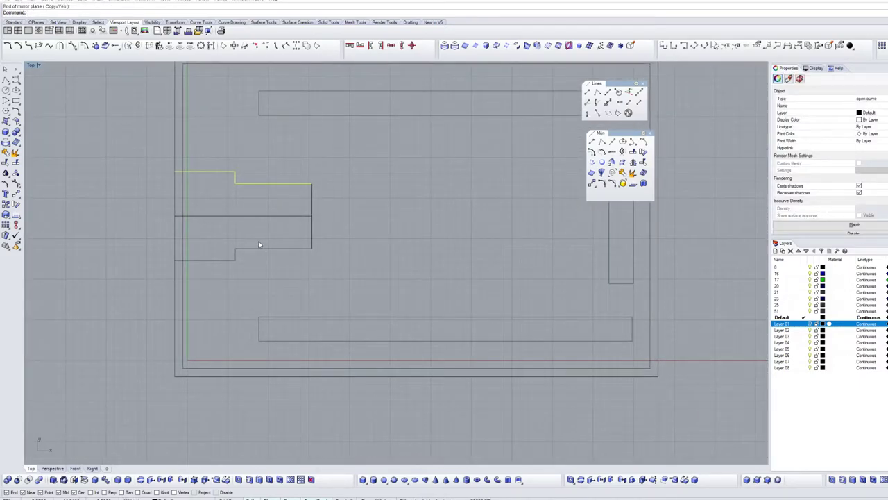
{"action": "left_click", "coordinate": [245, 216]}
{"action": "key", "text": "Delete"}
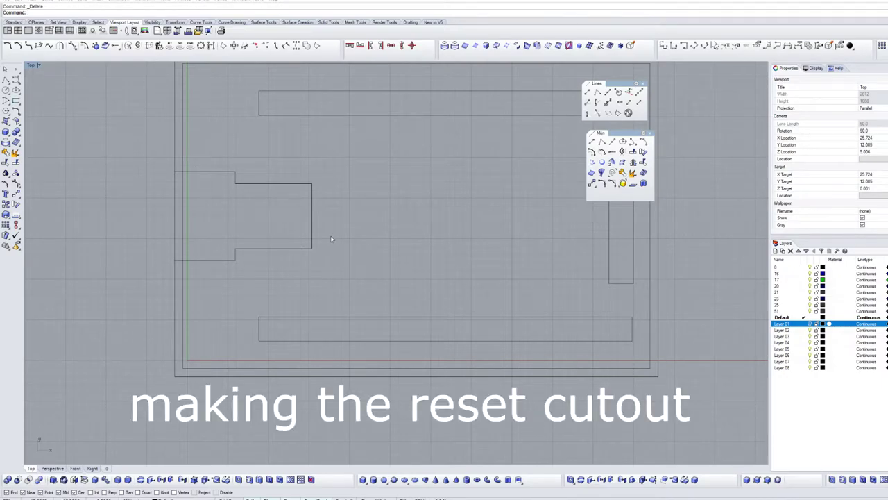
- Draw a 15.55-long horizontal guide line from the midpoint of the USB cutout's inner vertical edge toward the case interior
{"action": "mouse_move", "coordinate": [417, 236]}
{"action": "right_mouse_down"}
{"action": "mouse_move", "coordinate": [301, 276]}
{"action": "mouse_move", "coordinate": [363, 267]}
{"action": "right_mouse_up"}
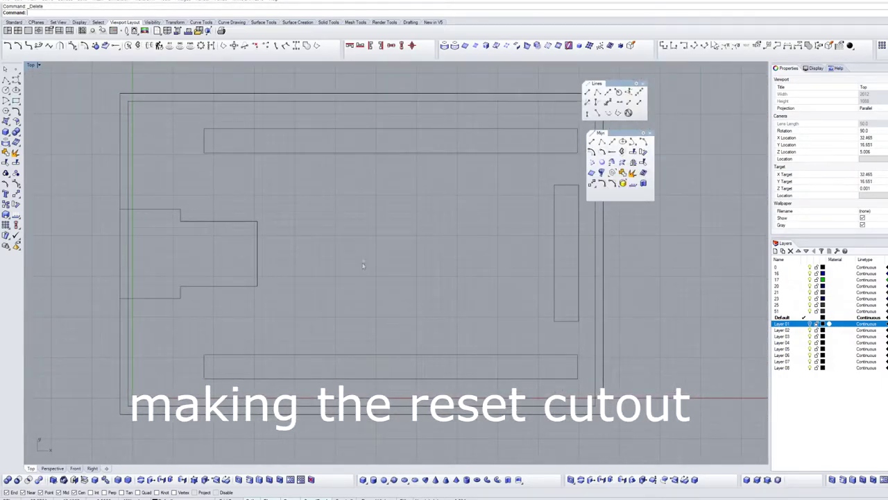
{"action": "left_click", "coordinate": [587, 93]}
{"action": "left_click", "coordinate": [257, 253]}
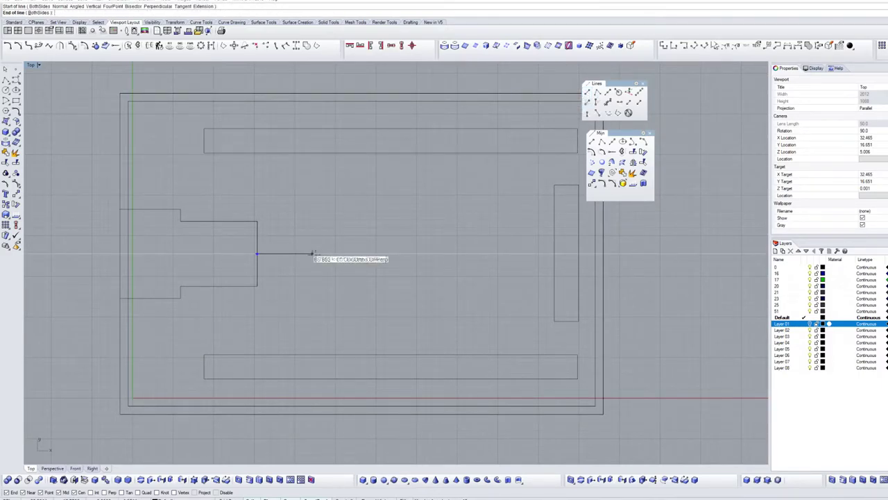
{"action": "left_click", "coordinate": [335, 254]}
{"action": "type", "text": "15"}
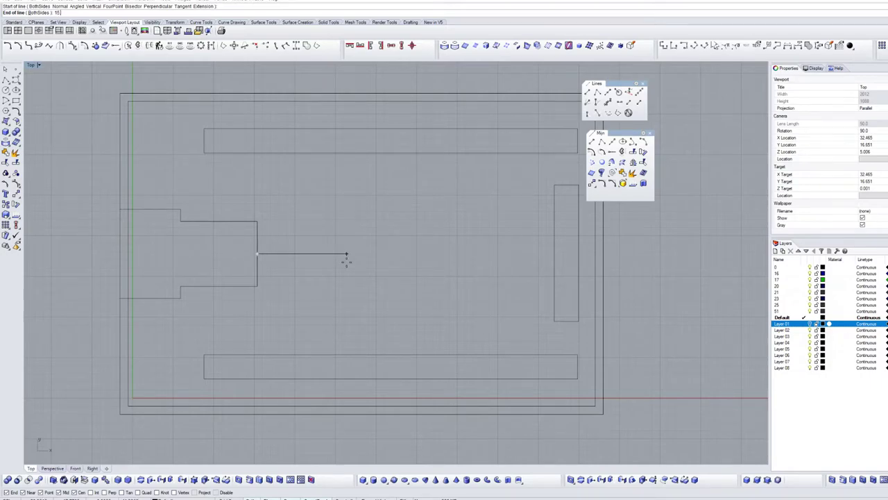
{"action": "type", "text": ".55"}
{"action": "key", "text": "Return"}
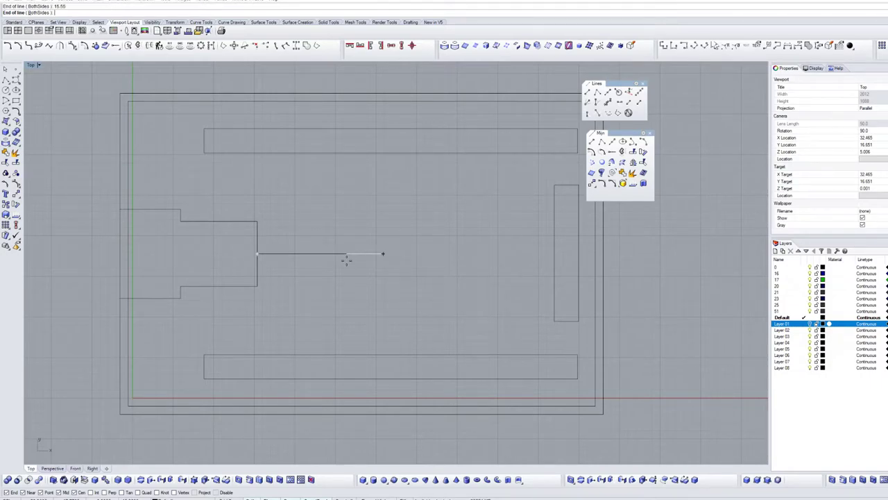
{"action": "left_click", "coordinate": [382, 254]}
- Draw a vertical line centred on the guide line's free end, extending 3.25 to each side
{"action": "scroll", "coordinate": [444, 267], "scroll_direction": "up", "scroll_amount": 3}
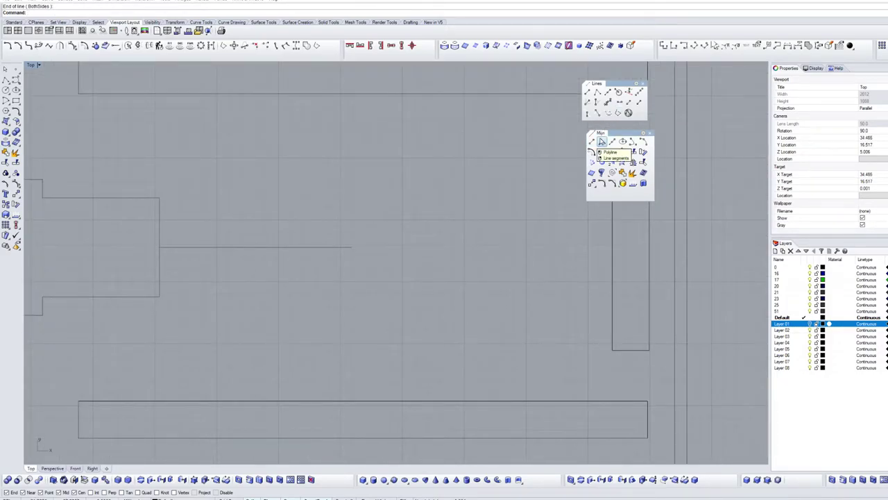
{"action": "left_click", "coordinate": [602, 141]}
{"action": "left_click", "coordinate": [351, 247]}
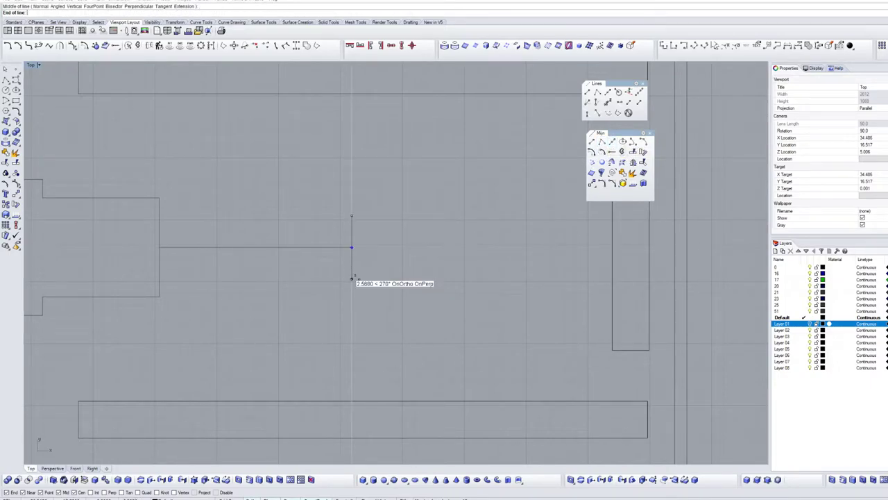
{"action": "type", "text": "3.25"}
{"action": "key", "text": "Return"}
{"action": "key", "text": "Return"}
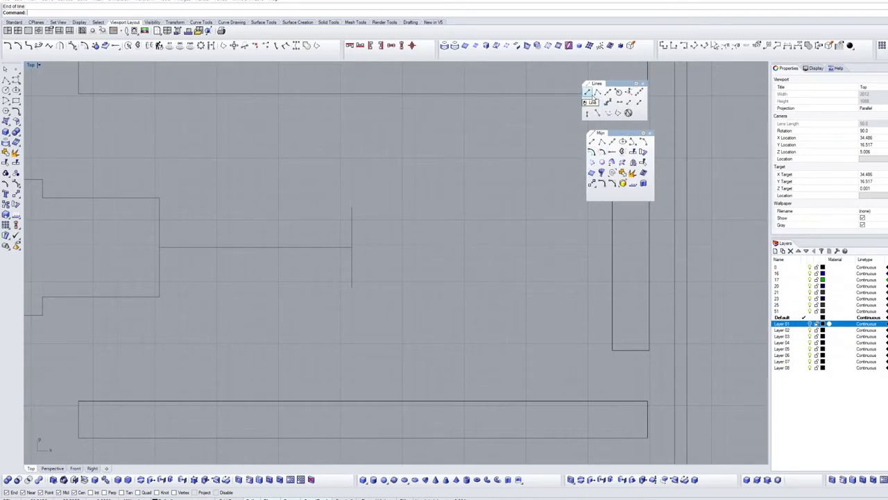
- Draw 5-long horizontal lines from the upper and lower ends of the vertical line, pointing away from the USB cutout
{"action": "left_click", "coordinate": [587, 102]}
{"action": "left_click", "coordinate": [352, 206]}
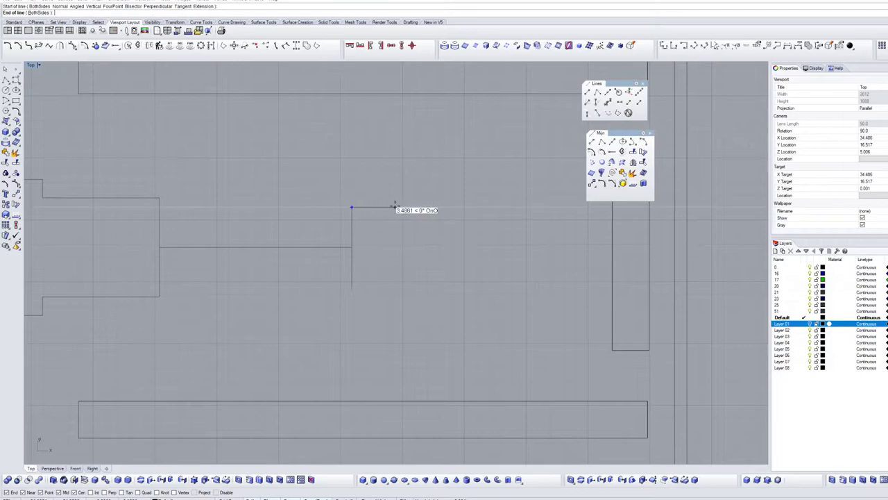
{"action": "type", "text": "5"}
{"action": "key", "text": "Return"}
{"action": "left_click", "coordinate": [399, 209]}
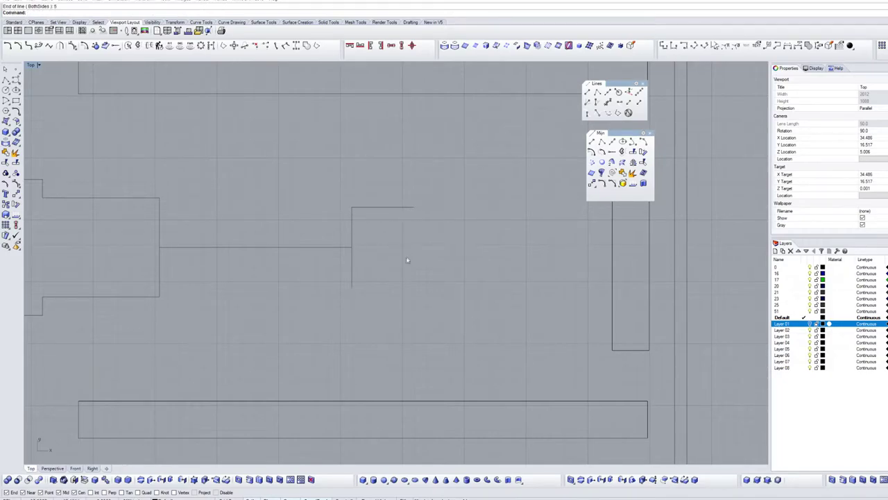
{"action": "key", "text": "Return"}
{"action": "left_click", "coordinate": [352, 286]}
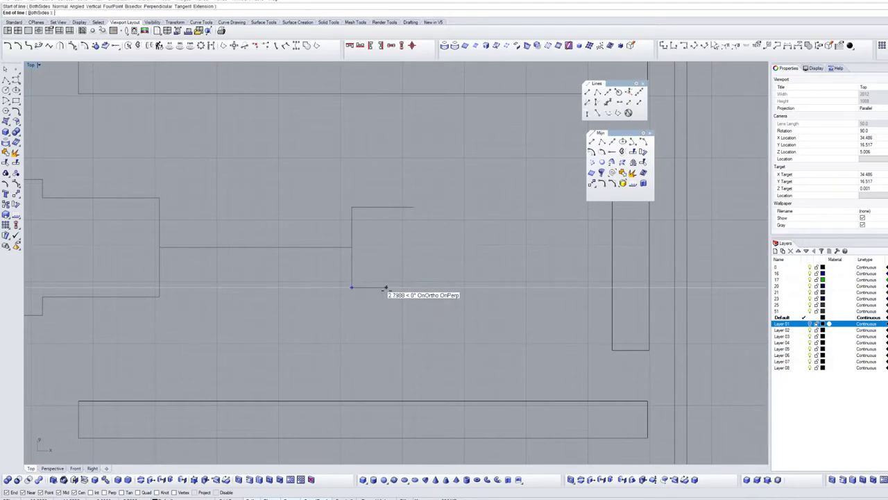
{"action": "type", "text": "5"}
{"action": "key", "text": "Return"}
- Close the reset cutout with a vertical line joining the two horizontal ends, and delete the horizontal guide line
{"action": "key", "text": "Return"}
{"action": "left_click", "coordinate": [413, 209]}
{"action": "left_click", "coordinate": [414, 286]}
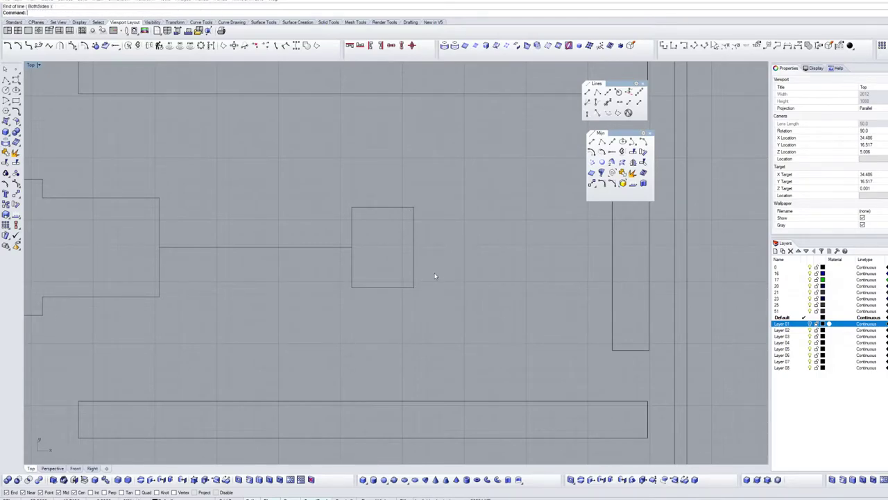
{"action": "scroll", "coordinate": [442, 263], "scroll_direction": "down", "scroll_amount": 5}
{"action": "left_click", "coordinate": [369, 248]}
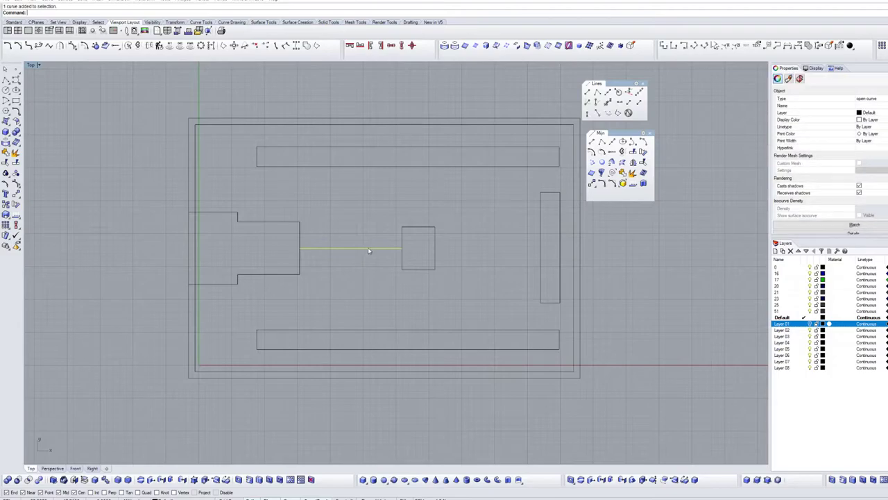
{"action": "key", "text": "Delete"}
- Draw a 3 by 6.3 rectangle for the power connector cutout in the empty area outside the case's left wall
{"action": "scroll", "coordinate": [397, 251], "scroll_direction": "down", "scroll_amount": 3}
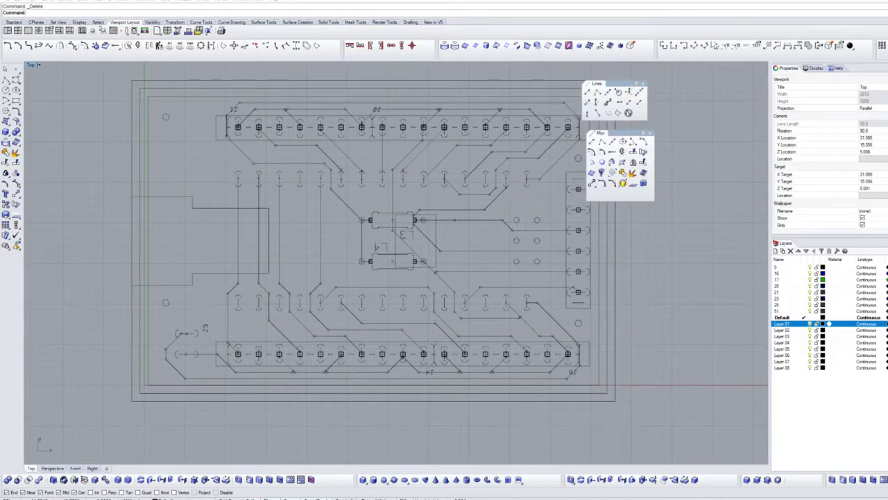
{"action": "scroll", "coordinate": [135, 359], "scroll_direction": "up", "scroll_amount": 5}
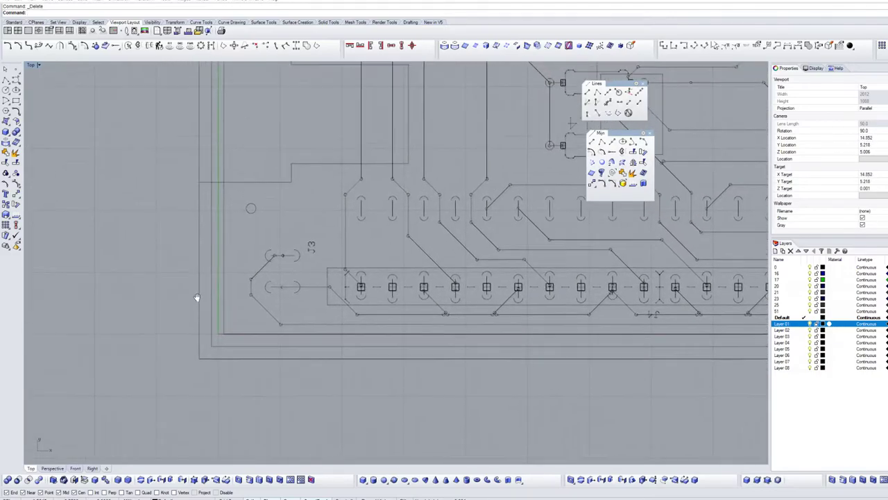
{"action": "scroll", "coordinate": [208, 318], "scroll_direction": "up", "scroll_amount": 3}
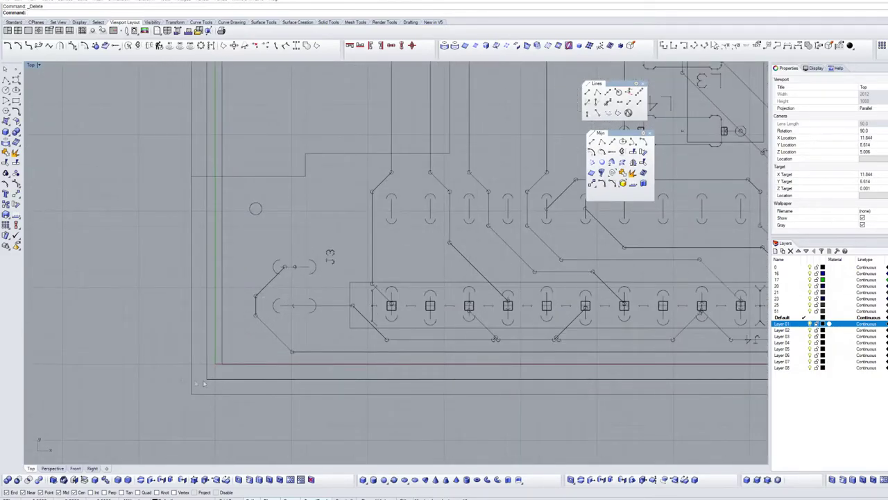
{"action": "left_click", "coordinate": [16, 101]}
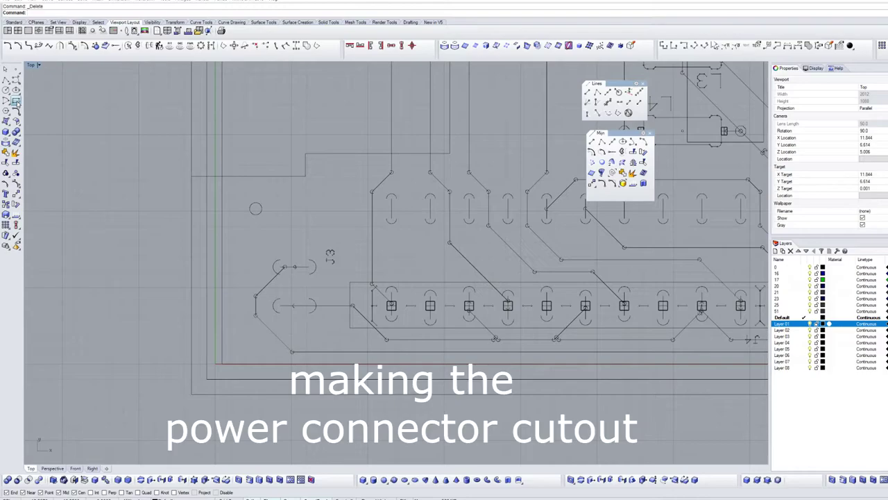
{"action": "left_click", "coordinate": [61, 318]}
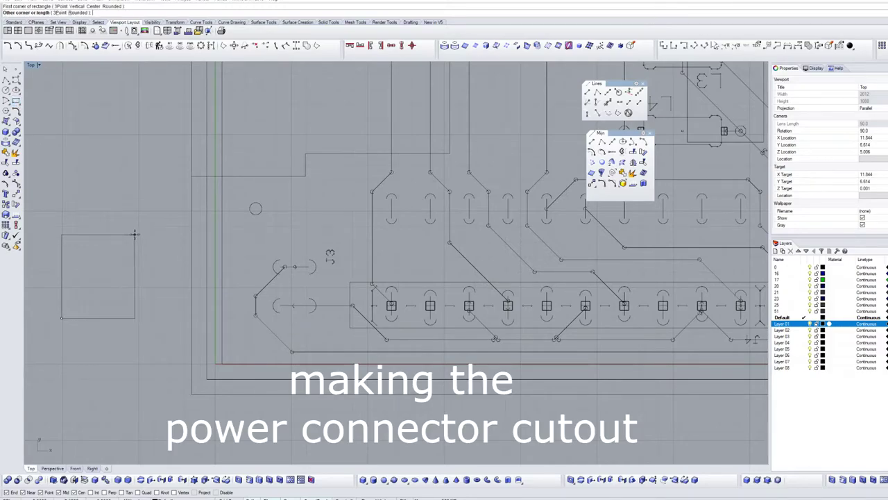
{"action": "type", "text": "3"}
{"action": "key", "text": "Return"}
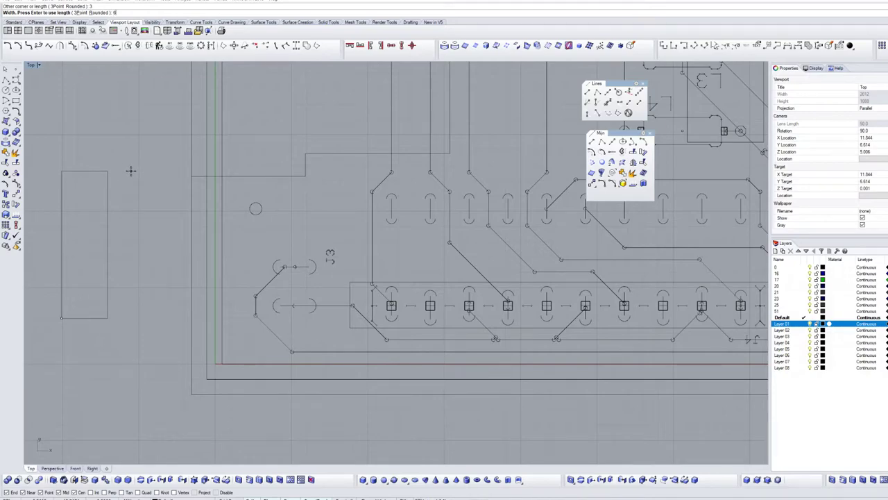
{"action": "type", "text": "6.3"}
{"action": "key", "text": "Return"}
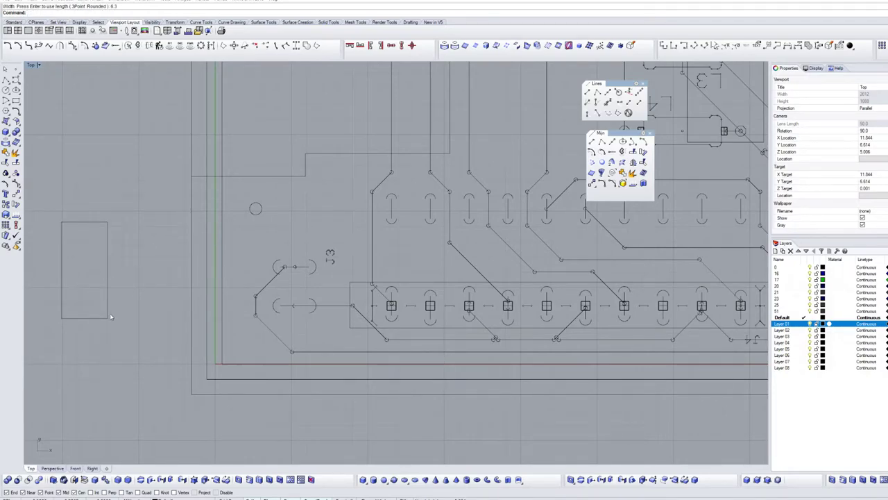
- Move the power connector rectangle over the J3 connector pads near the case's lower-left corner
{"action": "left_click_drag", "start_coordinate": [106, 317], "coordinate": [316, 334]}
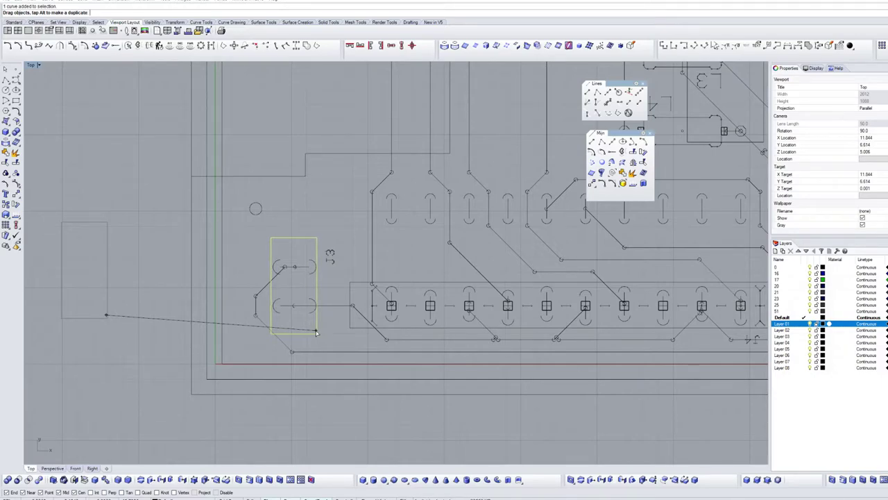
{"action": "left_click_drag", "start_coordinate": [315, 333], "coordinate": [316, 329]}
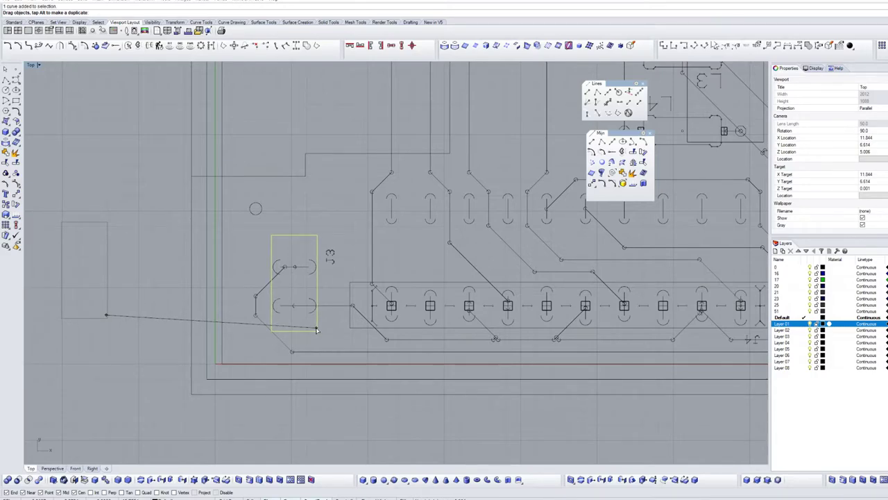
{"action": "left_click_drag", "start_coordinate": [316, 330], "coordinate": [316, 330]}
- Copy and paste all case and cutout curves without the circuit layout, and move one set above the other
{"action": "scroll", "coordinate": [334, 264], "scroll_direction": "down", "scroll_amount": 6}
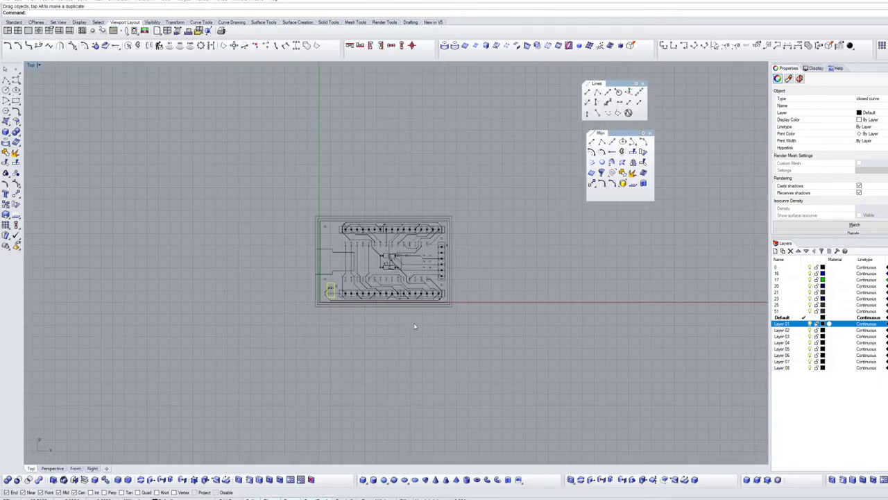
{"action": "scroll", "coordinate": [321, 292], "scroll_direction": "up", "scroll_amount": 6}
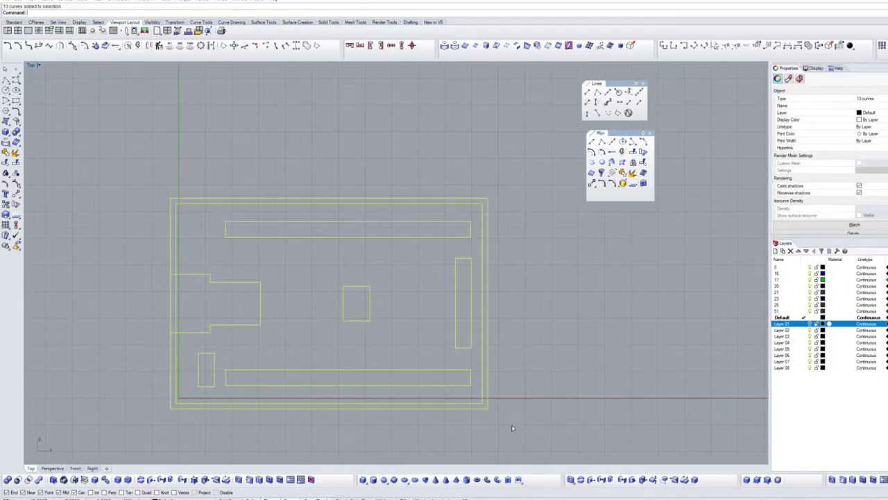
{"action": "key", "text": "ctrl+c"}
{"action": "key", "text": "ctrl+v"}
{"action": "scroll", "coordinate": [495, 373], "scroll_direction": "down", "scroll_amount": 5}
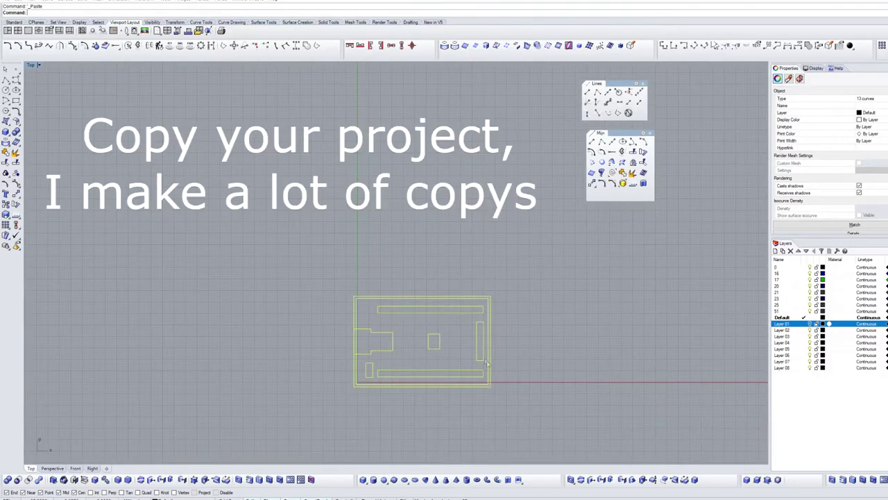
{"action": "left_click_drag", "start_coordinate": [448, 317], "coordinate": [426, 148]}
{"action": "left_click", "coordinate": [448, 423]}
- Move the set of case and cutout curves at the origin up and to the right, clear of the axes
{"action": "scroll", "coordinate": [447, 389], "scroll_direction": "up", "scroll_amount": 3}
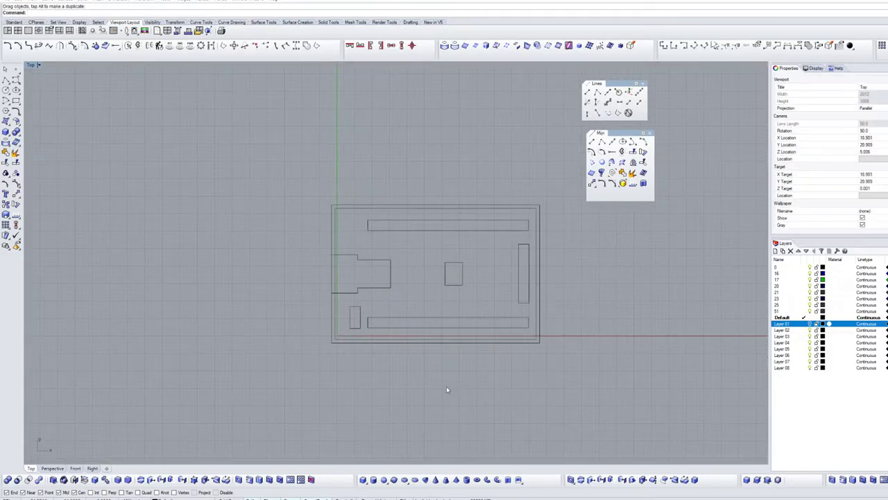
{"action": "right_click_drag", "start_coordinate": [447, 391], "coordinate": [382, 420]}
{"action": "mouse_move", "coordinate": [247, 220]}
{"action": "left_mouse_down"}
{"action": "mouse_move", "coordinate": [341, 355]}
{"action": "mouse_move", "coordinate": [519, 408]}
{"action": "left_mouse_up"}
{"action": "left_click_drag", "start_coordinate": [447, 370], "coordinate": [495, 303]}
{"action": "scroll", "coordinate": [457, 283], "scroll_direction": "up", "scroll_amount": 3}
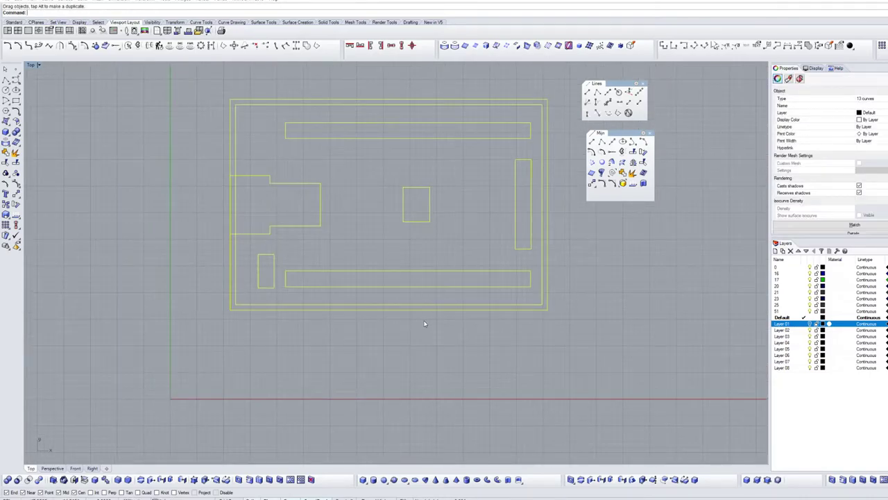
- Trim the inner and outer left wall lines across the USB opening, using all case curves as cutting objects
{"action": "scroll", "coordinate": [237, 159], "scroll_direction": "up", "scroll_amount": 1}
{"action": "scroll", "coordinate": [237, 159], "scroll_direction": "down", "scroll_amount": 1}
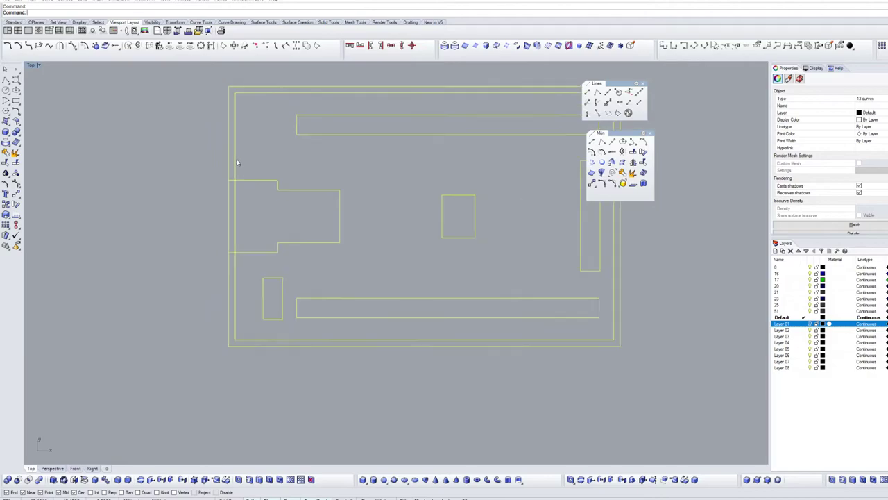
{"action": "right_click_drag", "start_coordinate": [198, 201], "coordinate": [160, 248]}
{"action": "left_click", "coordinate": [227, 217]}
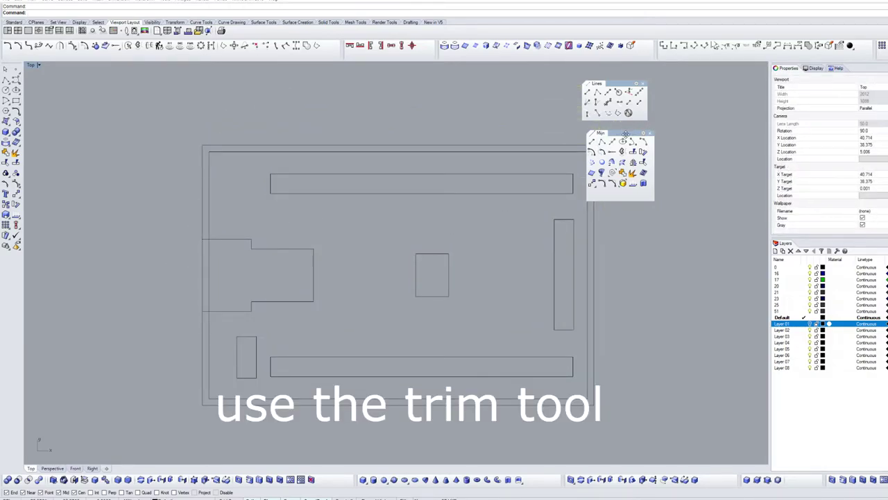
{"action": "left_click_drag", "start_coordinate": [624, 133], "coordinate": [640, 127]}
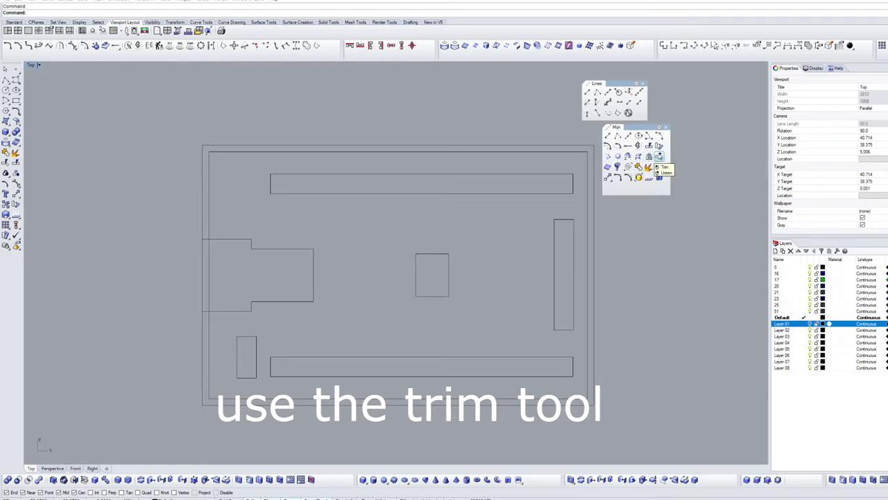
{"action": "left_click", "coordinate": [660, 156]}
{"action": "left_click_drag", "start_coordinate": [144, 107], "coordinate": [627, 433]}
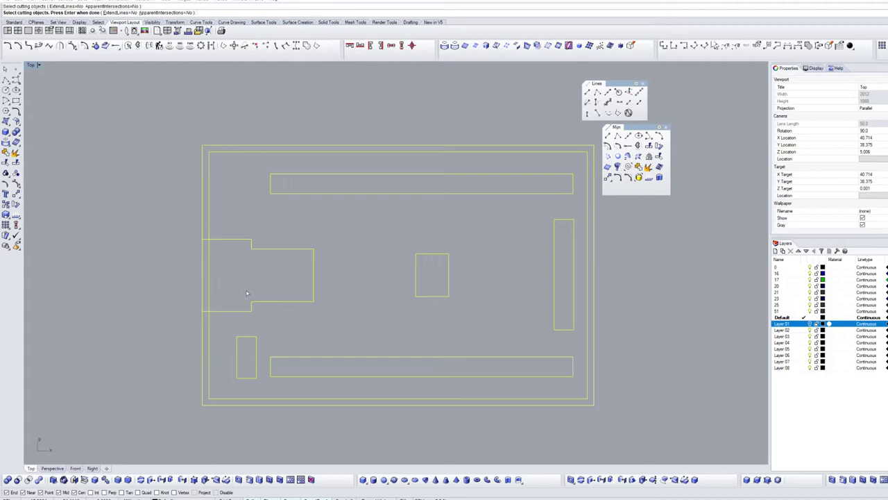
{"action": "key", "text": "Return"}
{"action": "left_click", "coordinate": [210, 276]}
{"action": "left_click", "coordinate": [202, 280]}
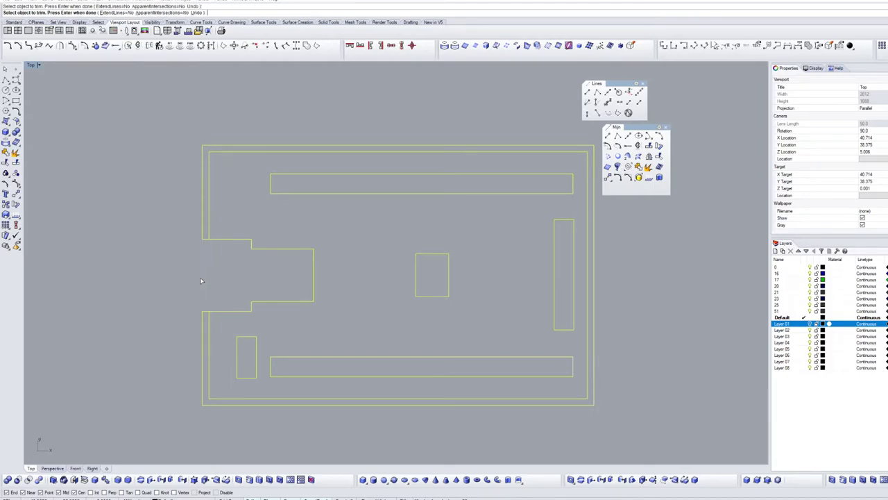
- Draw a 3-unit horizontal guide line from the outer left wall's corner along the USB opening's upper edge
{"action": "key", "text": "Return"}
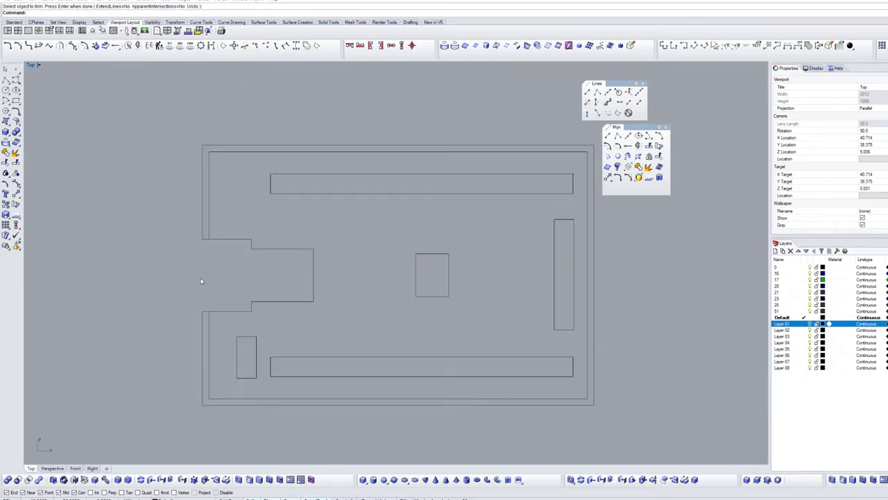
{"action": "scroll", "coordinate": [212, 340], "scroll_direction": "up", "scroll_amount": 4}
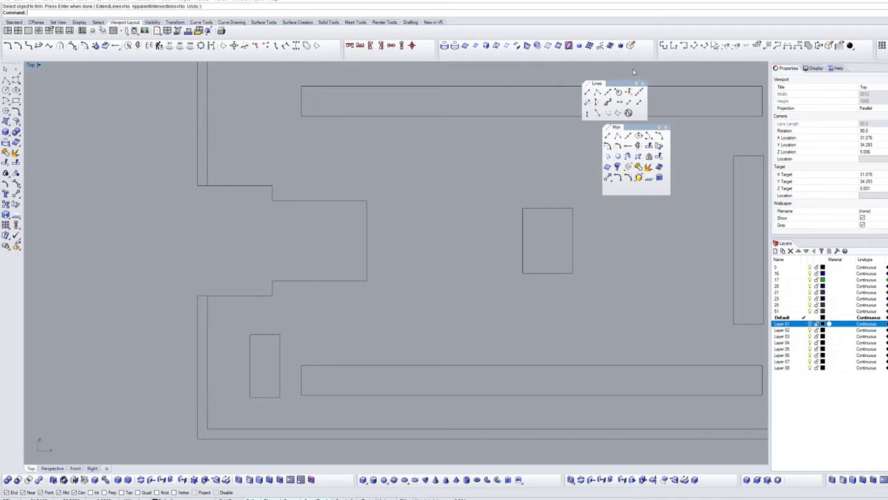
{"action": "left_click", "coordinate": [587, 92]}
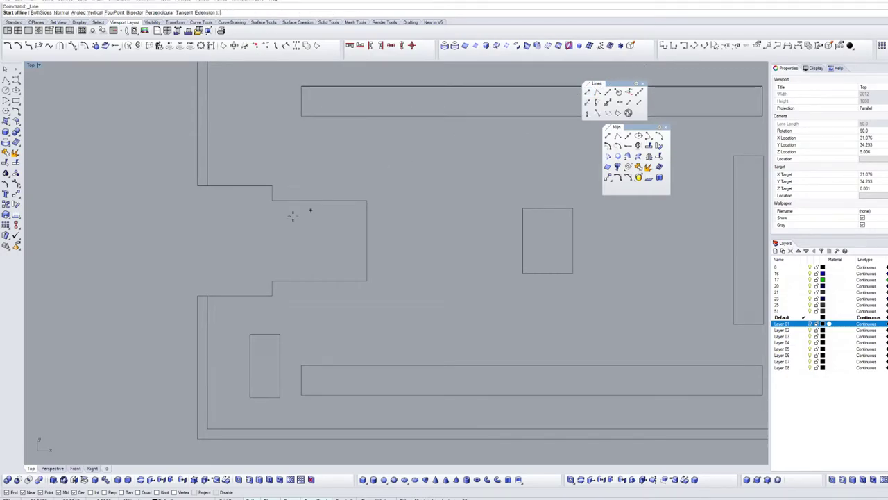
{"action": "left_click", "coordinate": [197, 186]}
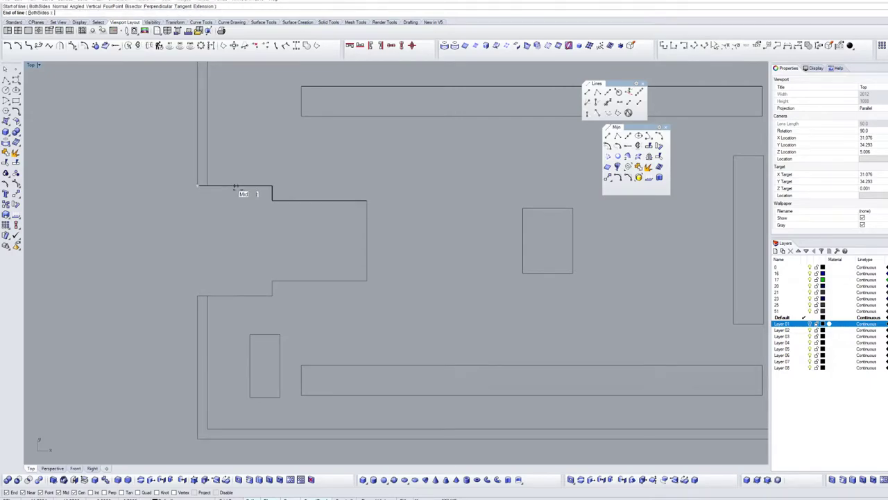
{"action": "type", "text": "3"}
{"action": "key", "text": "Return"}
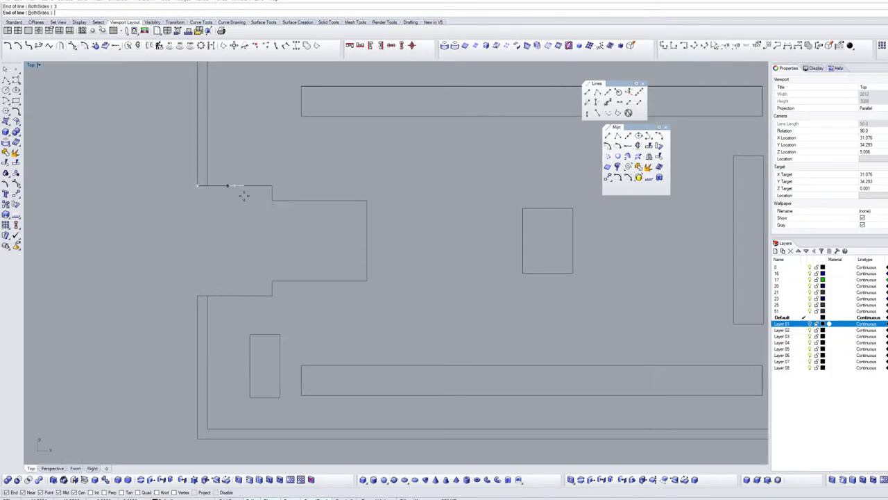
{"action": "left_click", "coordinate": [242, 195]}
{"action": "left_click", "coordinate": [231, 191]}
{"action": "left_click", "coordinate": [253, 210]}
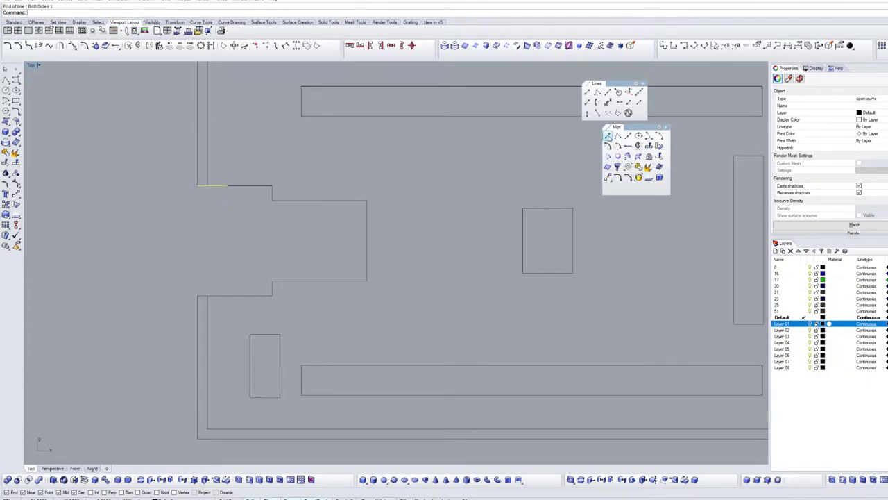
- Draw a 1-unit vertical line upward from the guide line's inner end and delete the 3-unit guide line
{"action": "left_click", "coordinate": [608, 136]}
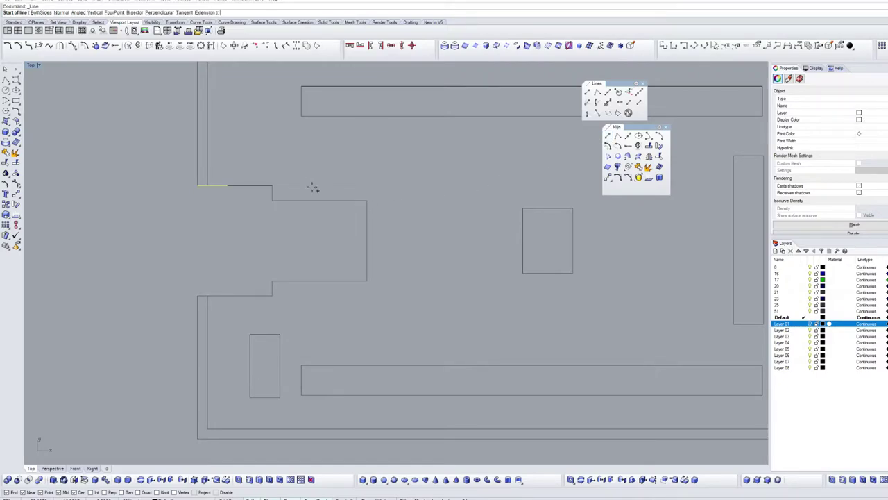
{"action": "left_click", "coordinate": [224, 186]}
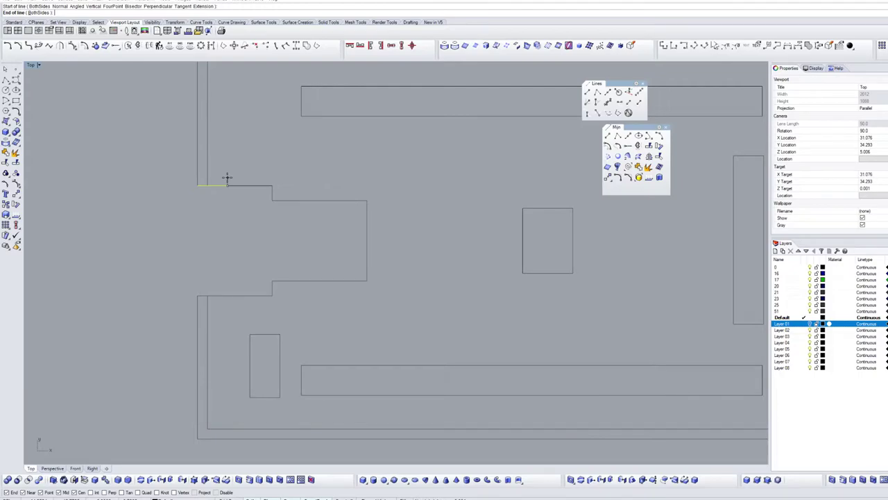
{"action": "type", "text": "1"}
{"action": "key", "text": "Return"}
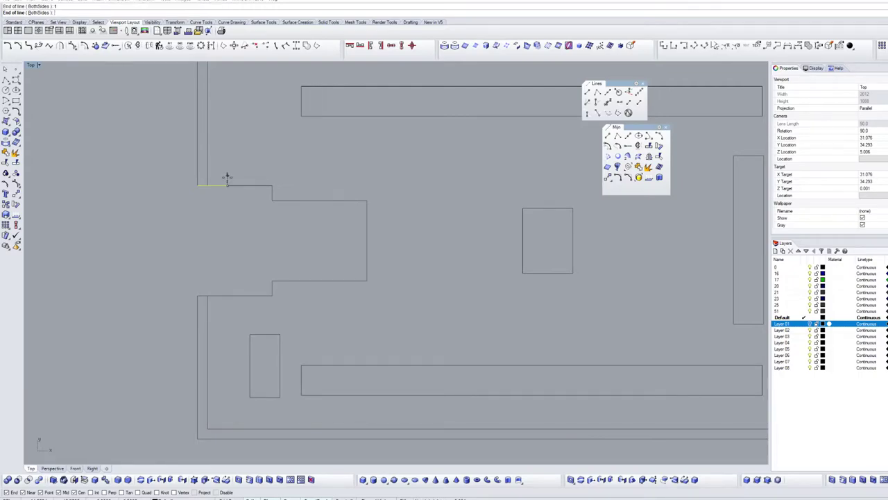
{"action": "left_click", "coordinate": [223, 173]}
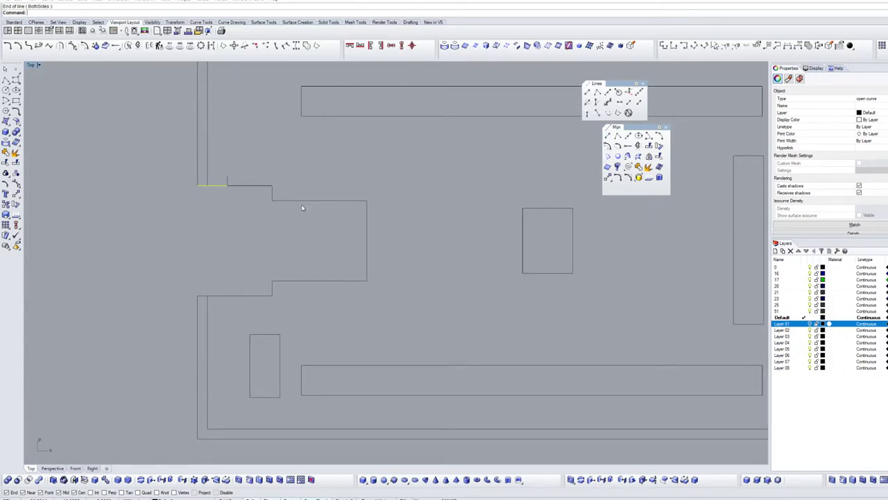
{"action": "key", "text": "Delete"}
- Draw a horizontal line from the short vertical line's upper end to the inner left wall
{"action": "left_click", "coordinate": [608, 136]}
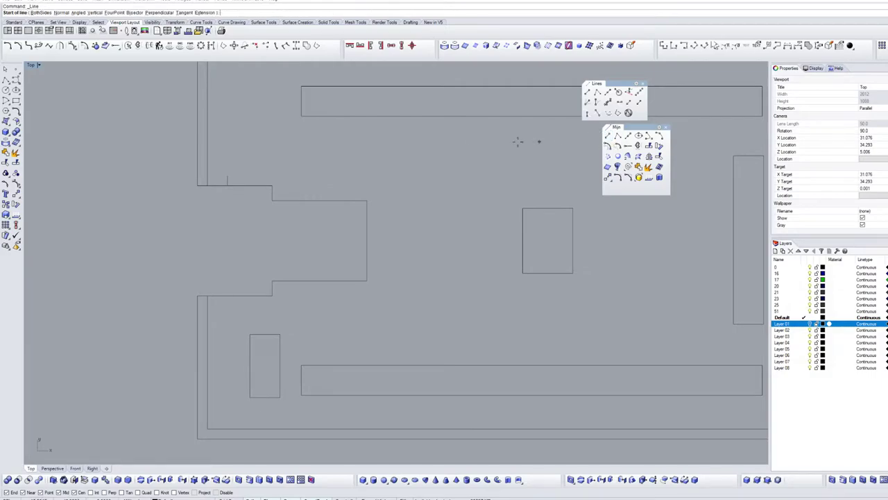
{"action": "left_click", "coordinate": [227, 175]}
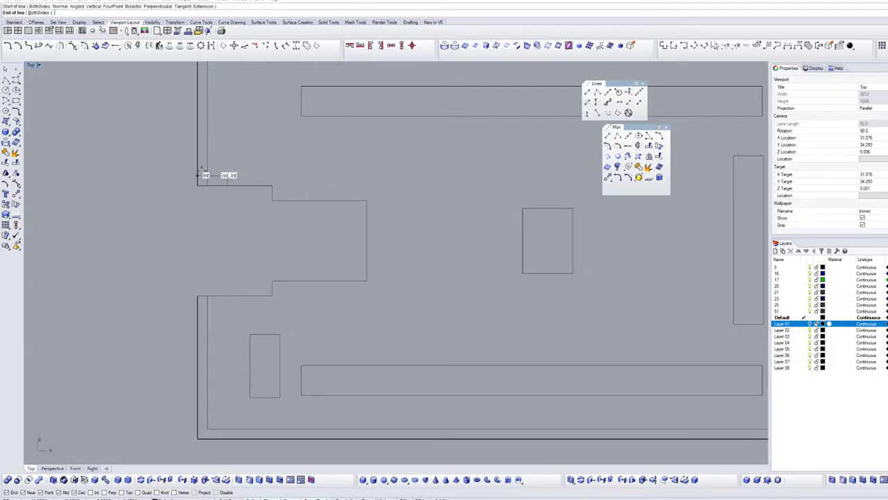
{"action": "left_click", "coordinate": [208, 176]}
- Join the short vertical and horizontal lines above the USB opening into one curve
{"action": "scroll", "coordinate": [217, 286], "scroll_direction": "down", "scroll_amount": 3}
{"action": "scroll", "coordinate": [209, 240], "scroll_direction": "up", "scroll_amount": 3}
{"action": "scroll", "coordinate": [295, 224], "scroll_direction": "up", "scroll_amount": 2}
{"action": "right_click_drag", "start_coordinate": [294, 222], "coordinate": [294, 273]}
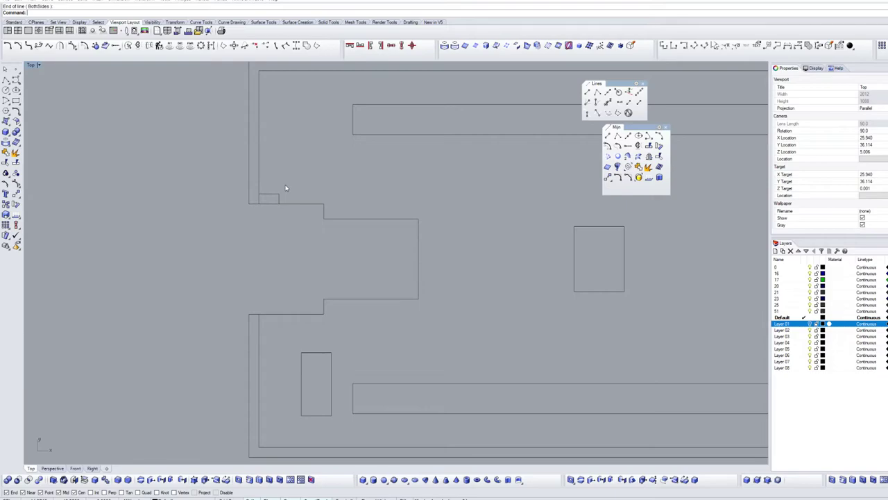
{"action": "left_click", "coordinate": [260, 220]}
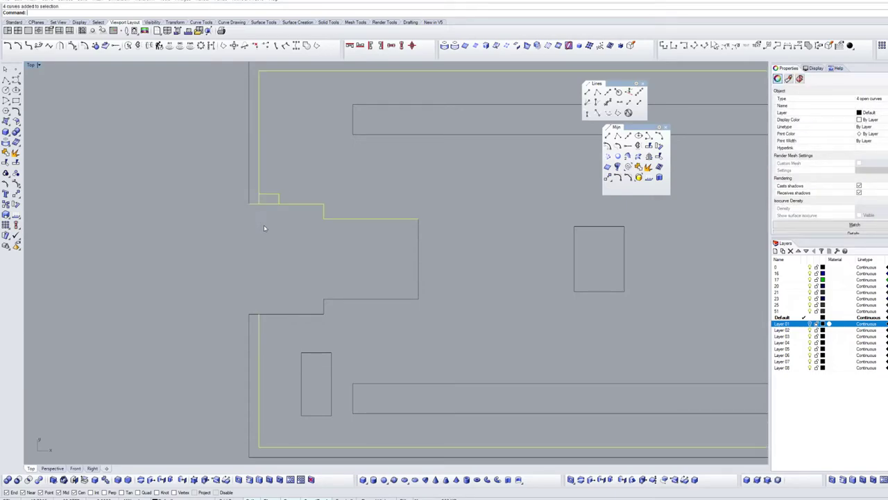
{"action": "key", "text": "Escape"}
{"action": "left_click", "coordinate": [277, 199]}
{"action": "key", "text": "Escape"}
{"action": "left_click", "coordinate": [275, 198]}
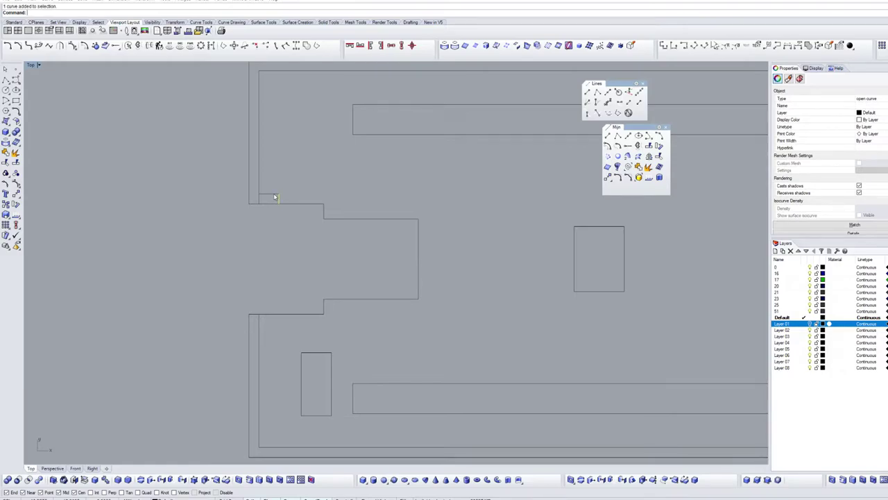
{"action": "left_click", "coordinate": [277, 200], "text": "shift"}
{"action": "left_click", "coordinate": [647, 167]}
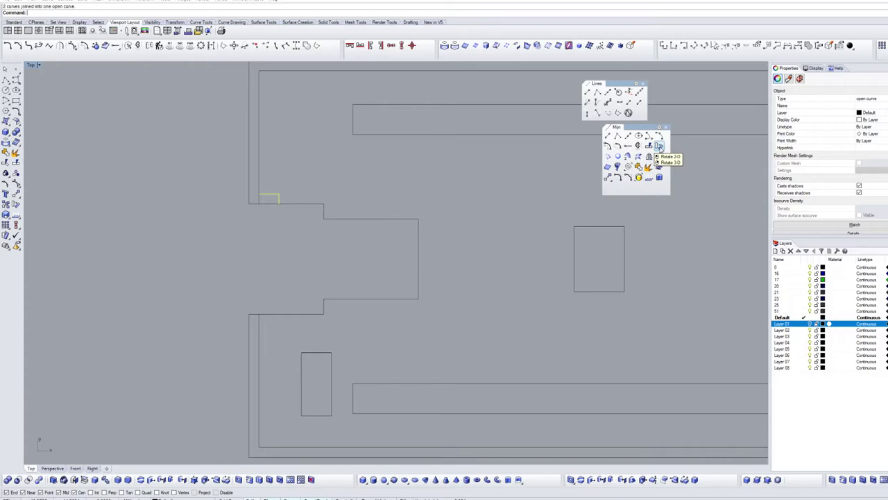
- Mirror a copy of the joined lip curve across the USB cutout's horizontal centreline to the opening's lower edge
{"action": "left_click", "coordinate": [657, 167]}
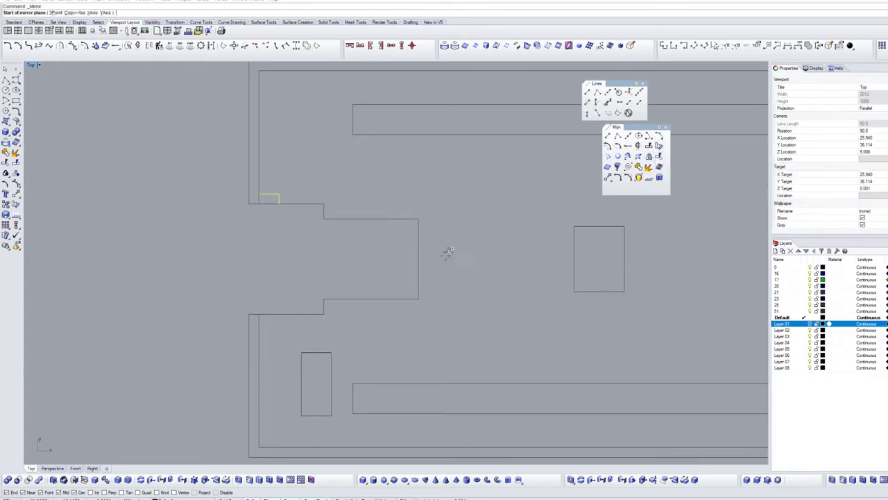
{"action": "left_click", "coordinate": [417, 259]}
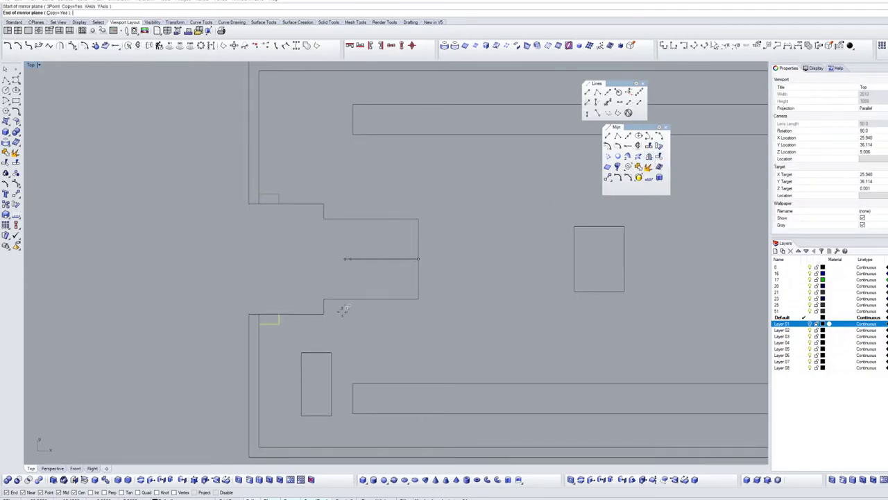
{"action": "left_click", "coordinate": [309, 259]}
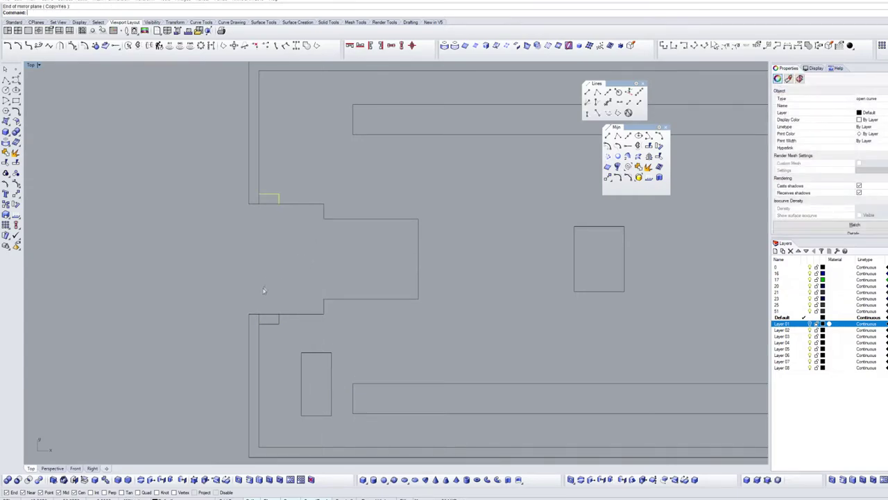
{"action": "scroll", "coordinate": [182, 308], "scroll_direction": "down", "scroll_amount": 2}
{"action": "scroll", "coordinate": [185, 262], "scroll_direction": "up", "scroll_amount": 2}
{"action": "scroll", "coordinate": [234, 258], "scroll_direction": "up", "scroll_amount": 1}
{"action": "key", "text": "Escape"}
{"action": "right_click_drag", "start_coordinate": [239, 187], "coordinate": [233, 211]}
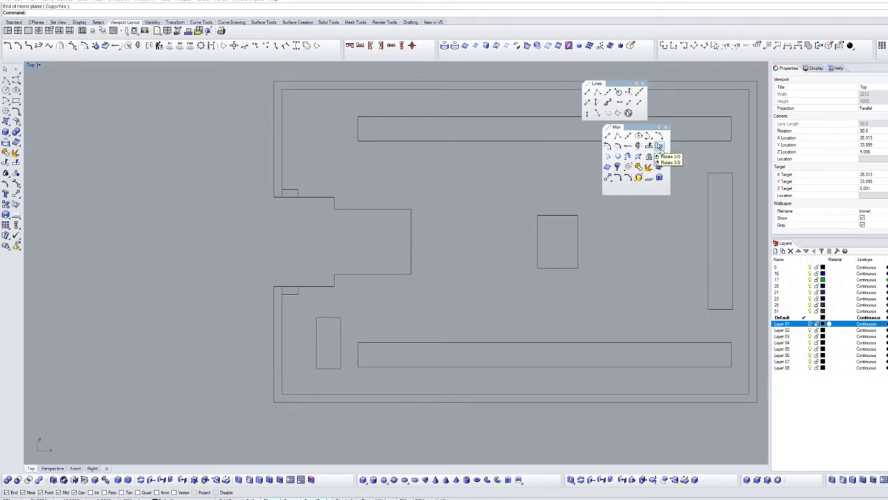
{"action": "left_click", "coordinate": [658, 166]}
{"action": "mouse_move", "coordinate": [229, 74]}
{"action": "left_mouse_down"}
{"action": "mouse_move", "coordinate": [324, 393]}
{"action": "mouse_move", "coordinate": [404, 414]}
{"action": "left_mouse_up"}
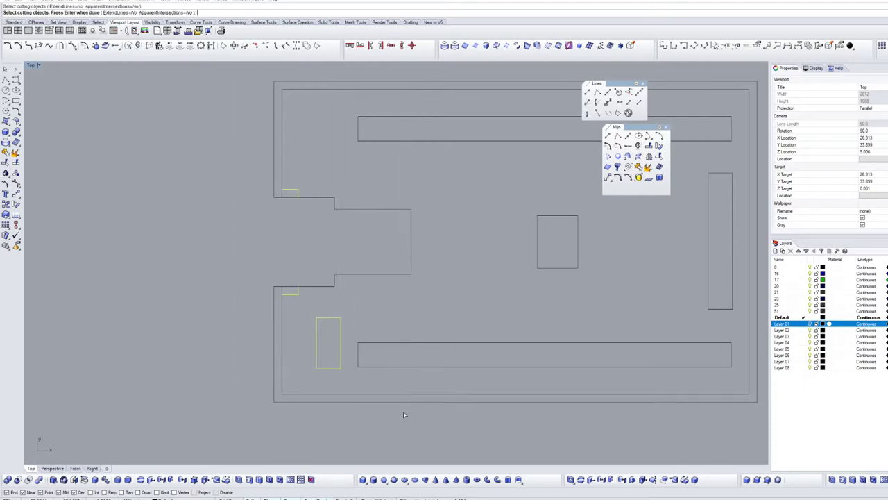
{"action": "scroll", "coordinate": [390, 406], "scroll_direction": "down", "scroll_amount": 3}
{"action": "key", "text": "Return"}
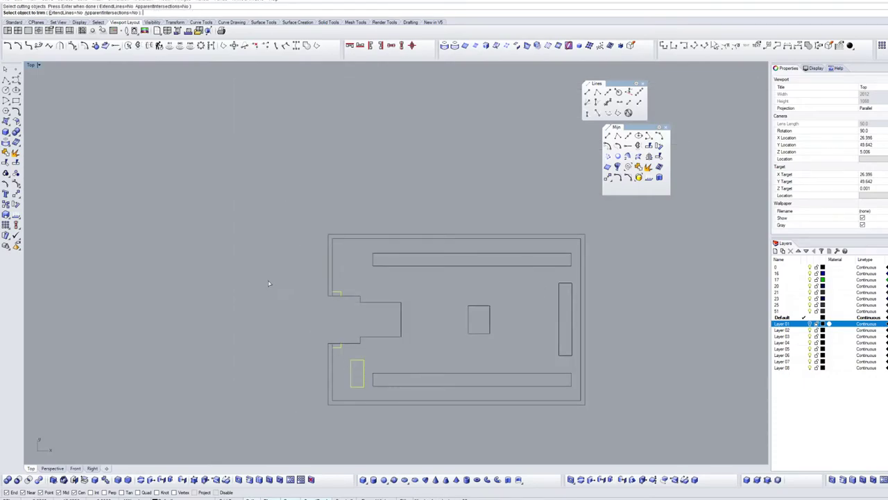
{"action": "key", "text": "Escape"}
- Trim the inner wall ends inside both lips and the USB cutout lines beyond them, using all case curves as cutting objects
{"action": "key", "text": "Return"}
{"action": "mouse_move", "coordinate": [261, 200]}
{"action": "left_mouse_down"}
{"action": "mouse_move", "coordinate": [497, 410]}
{"action": "mouse_move", "coordinate": [645, 431]}
{"action": "left_mouse_up"}
{"action": "key", "text": "Return"}
{"action": "scroll", "coordinate": [349, 330], "scroll_direction": "up", "scroll_amount": 3}
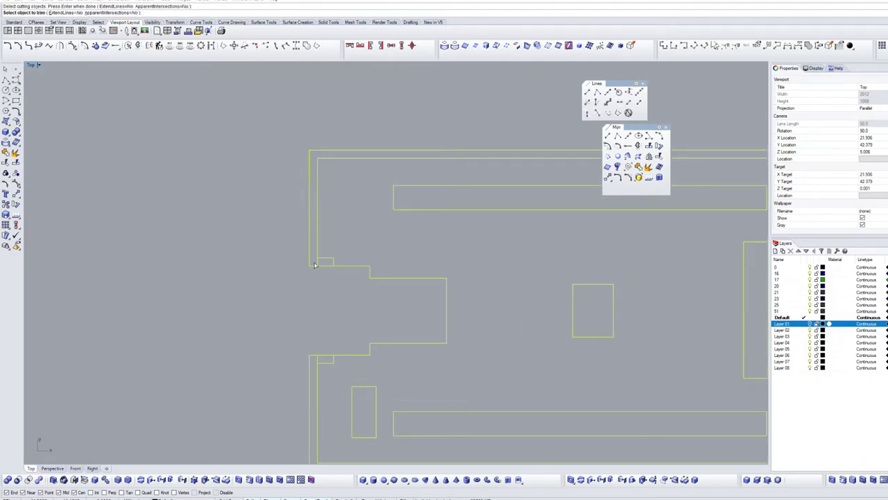
{"action": "left_click", "coordinate": [318, 263]}
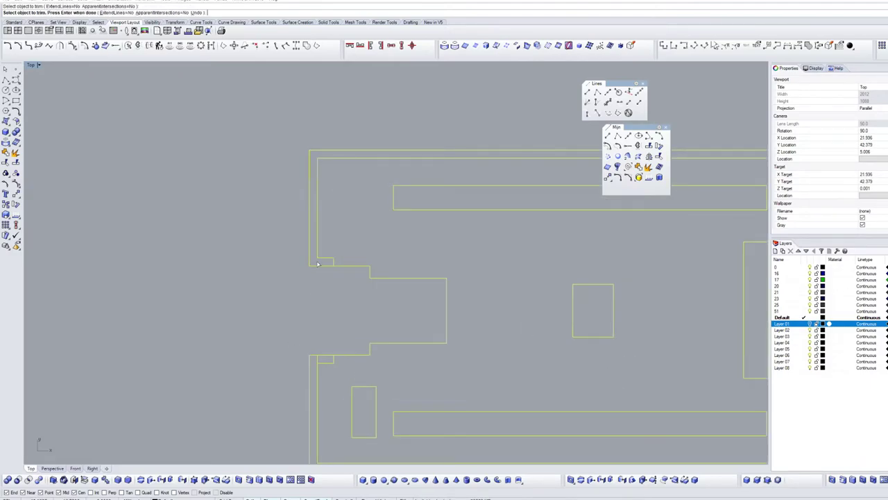
{"action": "left_click", "coordinate": [318, 363]}
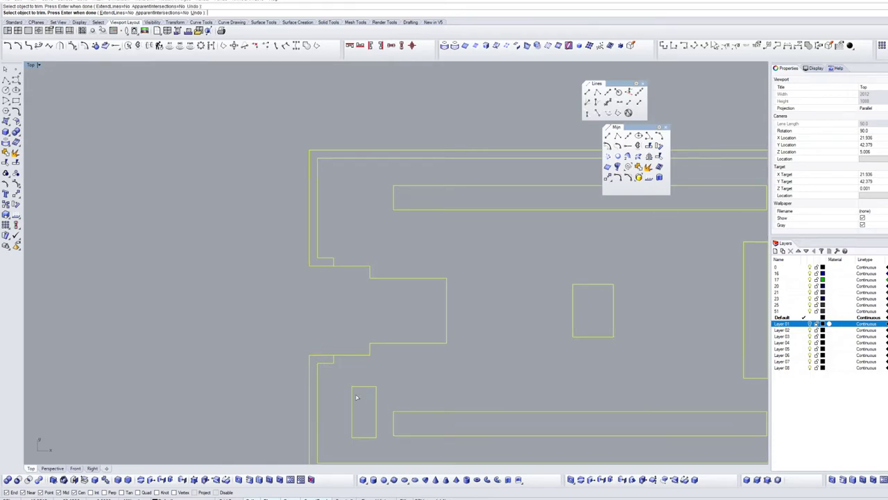
{"action": "left_click", "coordinate": [351, 357]}
{"action": "left_click", "coordinate": [361, 267]}
{"action": "left_click", "coordinate": [446, 320]}
{"action": "key", "text": "Return"}
- Delete the header, reset and power connector cutout rectangles inside the trimmed case outline
{"action": "scroll", "coordinate": [391, 328], "scroll_direction": "down", "scroll_amount": 5}
{"action": "scroll", "coordinate": [399, 333], "scroll_direction": "up", "scroll_amount": 1}
{"action": "scroll", "coordinate": [400, 335], "scroll_direction": "up", "scroll_amount": 2}
{"action": "scroll", "coordinate": [323, 248], "scroll_direction": "down", "scroll_amount": 1}
{"action": "key", "text": "Delete"}
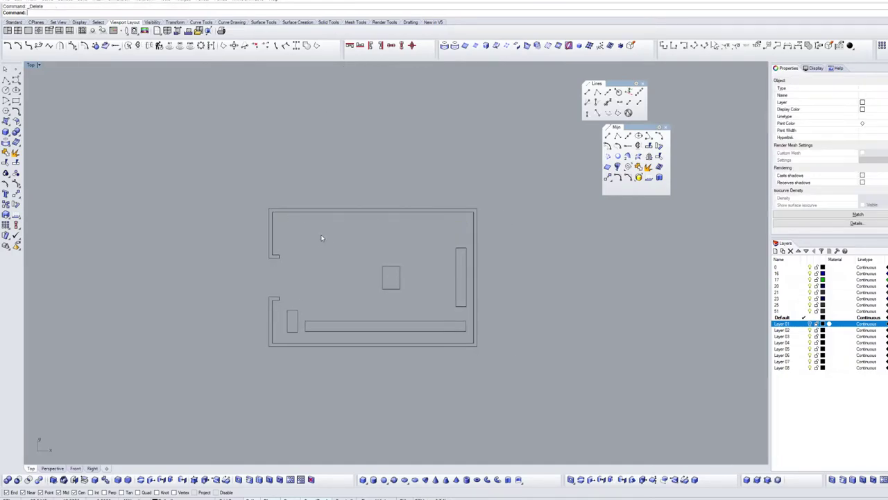
{"action": "left_click_drag", "start_coordinate": [365, 235], "coordinate": [416, 295]}
{"action": "key", "text": "Delete"}
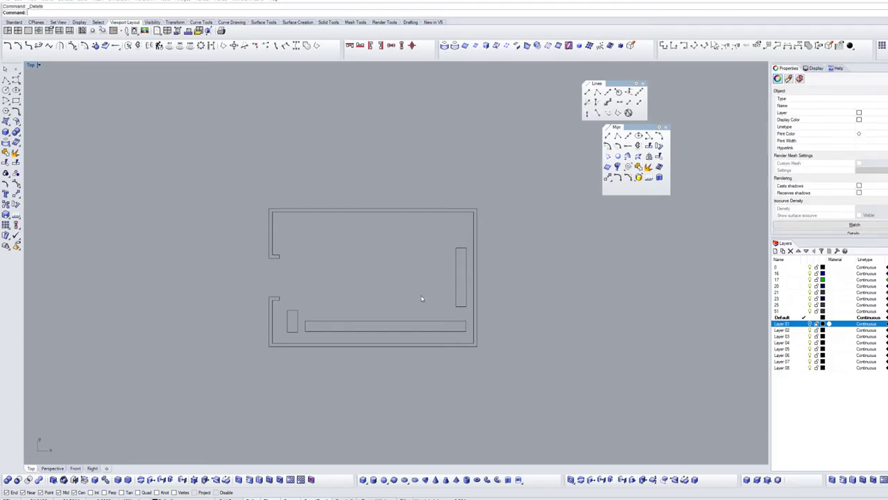
{"action": "left_click", "coordinate": [459, 293]}
{"action": "key", "text": "Delete"}
{"action": "left_click", "coordinate": [445, 325]}
{"action": "key", "text": "Delete"}
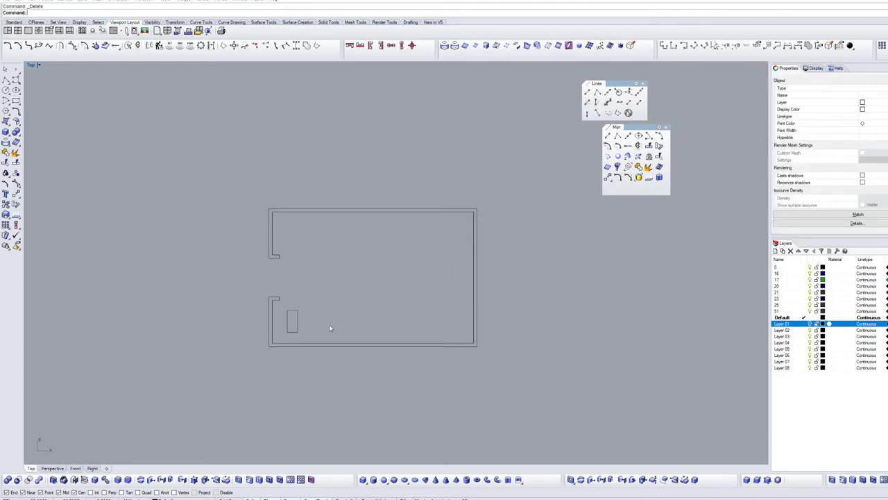
{"action": "left_click", "coordinate": [297, 321]}
{"action": "key", "text": "Delete"}
- Show the grid, then copy and paste the untrimmed case and cutout curves and place them to the right of the trimmed outline
{"action": "scroll", "coordinate": [312, 278], "scroll_direction": "down", "scroll_amount": 2}
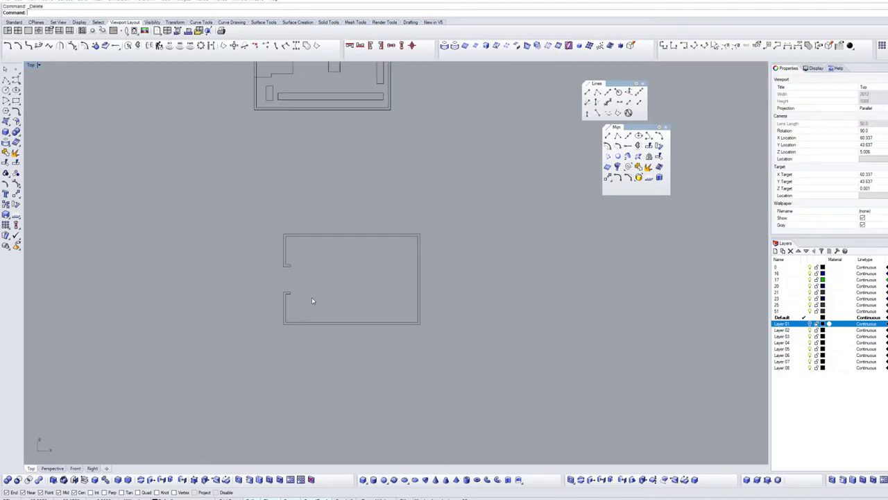
{"action": "key", "text": "F7"}
{"action": "scroll", "coordinate": [291, 309], "scroll_direction": "down", "scroll_amount": 3}
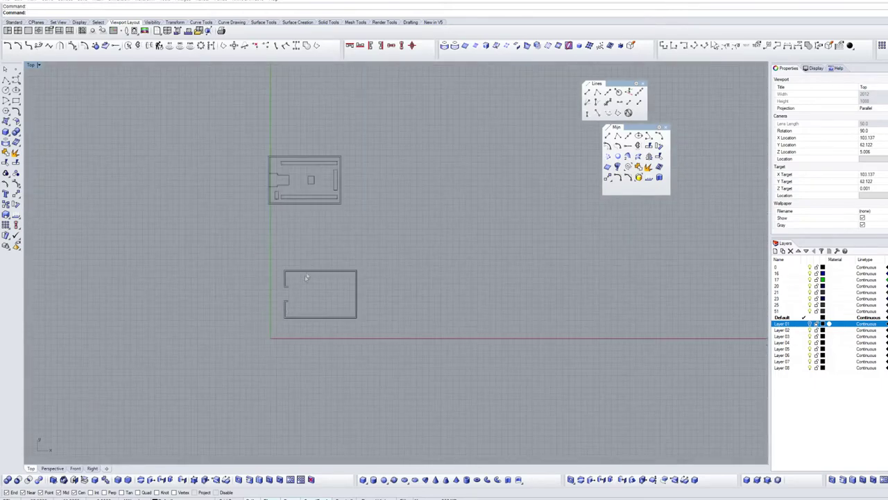
{"action": "left_click_drag", "start_coordinate": [219, 140], "coordinate": [374, 220]}
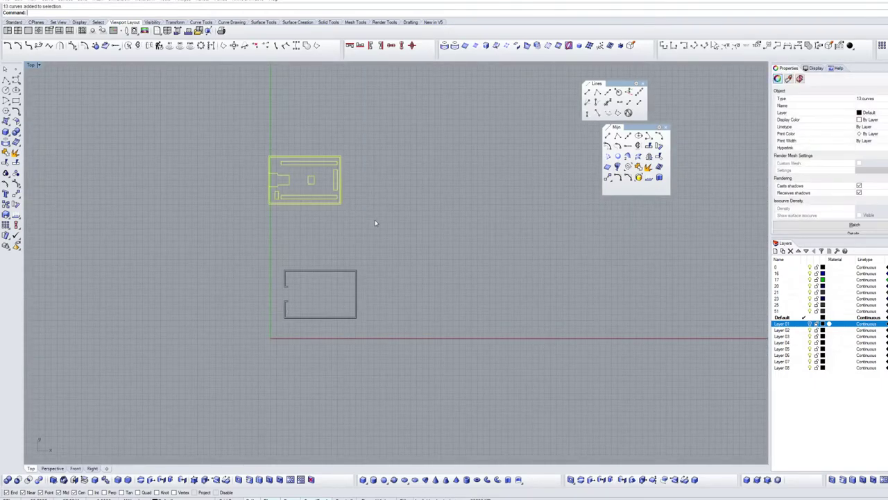
{"action": "key", "text": "ctrl+c"}
{"action": "key", "text": "ctrl+v"}
{"action": "left_click_drag", "start_coordinate": [317, 202], "coordinate": [424, 317]}
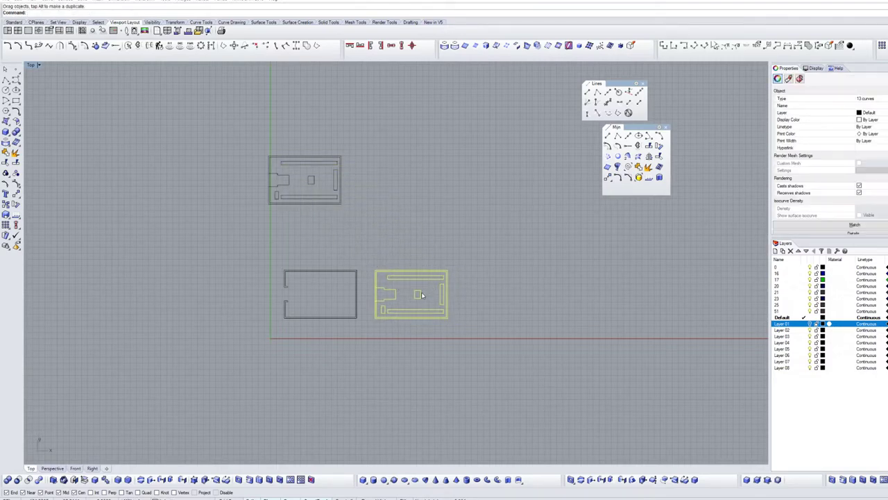
{"action": "scroll", "coordinate": [422, 295], "scroll_direction": "up", "scroll_amount": 6}
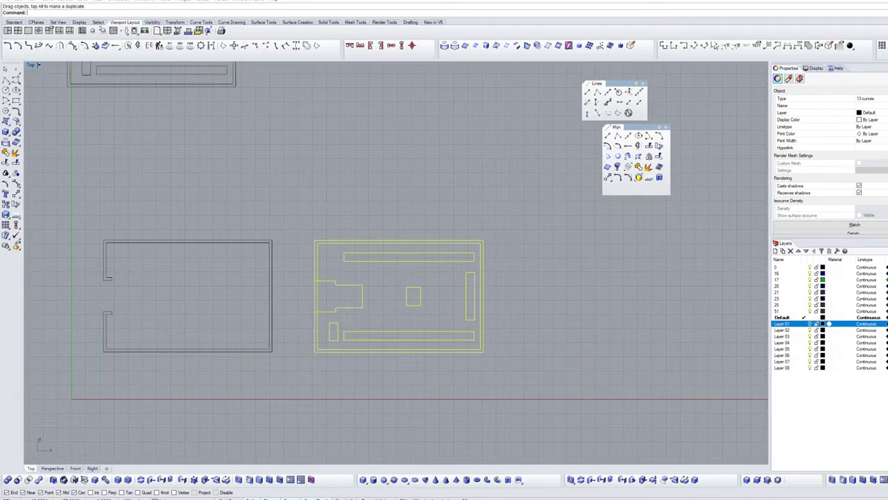
{"action": "scroll", "coordinate": [316, 360], "scroll_direction": "up", "scroll_amount": 4}
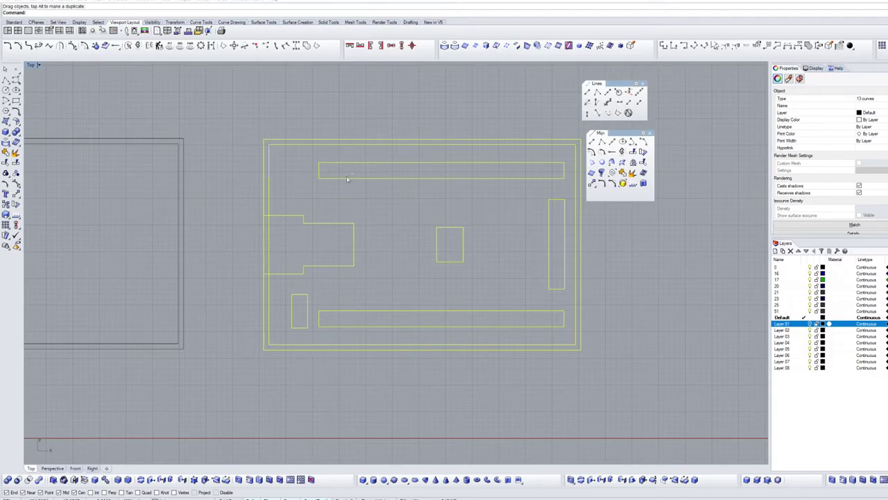
{"action": "scroll", "coordinate": [391, 196], "scroll_direction": "down", "scroll_amount": 2}
{"action": "left_click", "coordinate": [397, 233]}
{"action": "right_click_drag", "start_coordinate": [466, 345], "coordinate": [390, 347]}
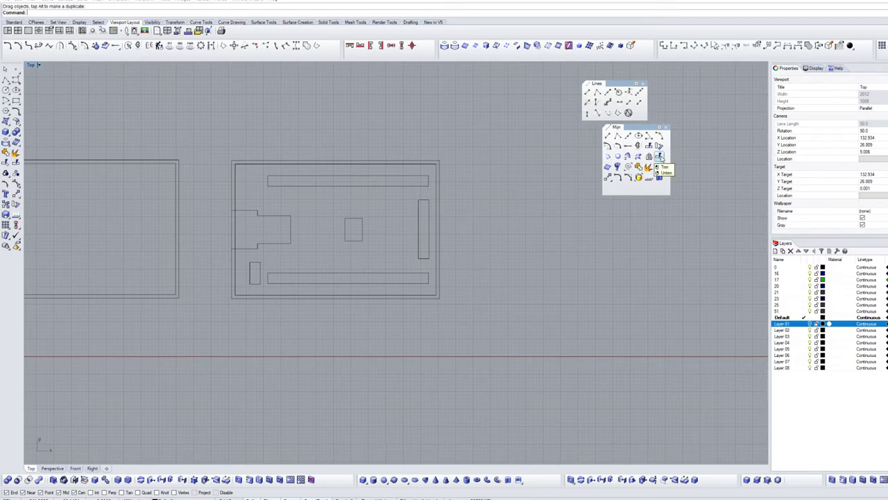
- Trim away the inner case outline and the outer edge across the USB cutout on the copy, using all its curves as cutting objects
{"action": "left_click", "coordinate": [652, 147]}
{"action": "mouse_move", "coordinate": [235, 174]}
{"action": "left_mouse_down"}
{"action": "mouse_move", "coordinate": [479, 444]}
{"action": "mouse_move", "coordinate": [510, 347]}
{"action": "left_mouse_up"}
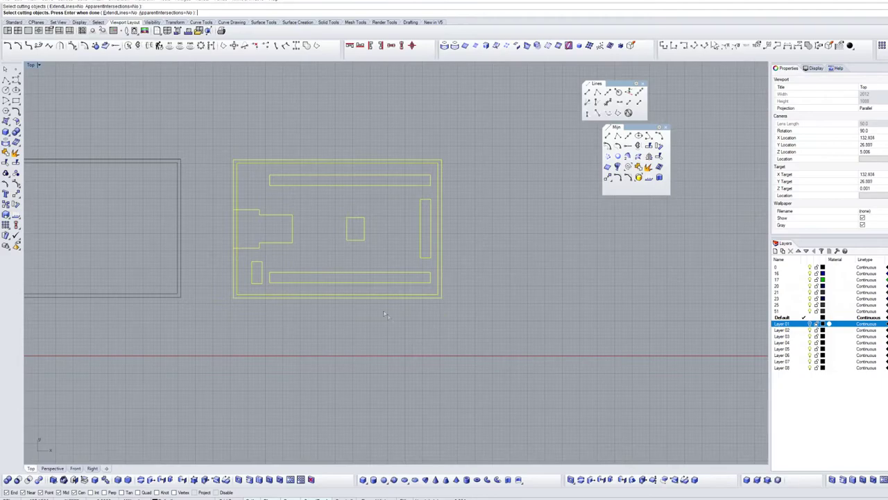
{"action": "key", "text": "Return"}
{"action": "left_click", "coordinate": [234, 239]}
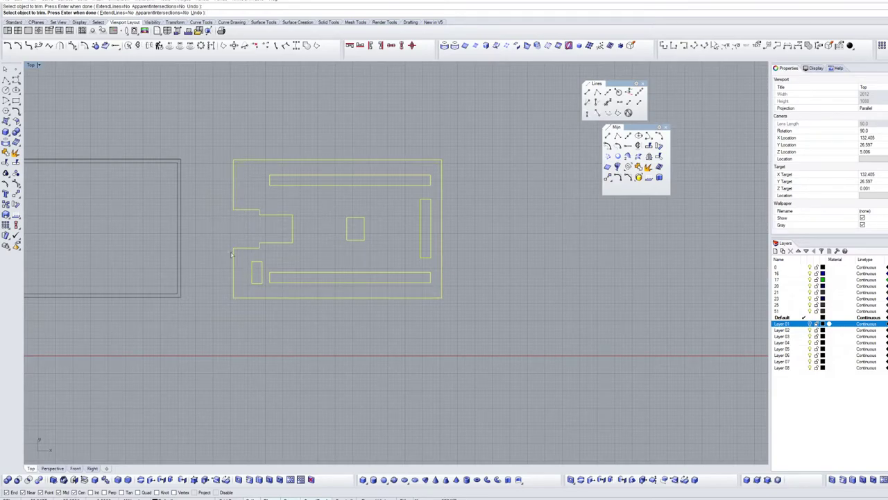
{"action": "key", "text": "Return"}
- Join the trimmed outline and USB notch segments of the copied cutout layout into closed curves
{"action": "left_click_drag", "start_coordinate": [213, 133], "coordinate": [491, 312]}
{"action": "left_click", "coordinate": [637, 168]}
{"action": "key", "text": "Escape"}
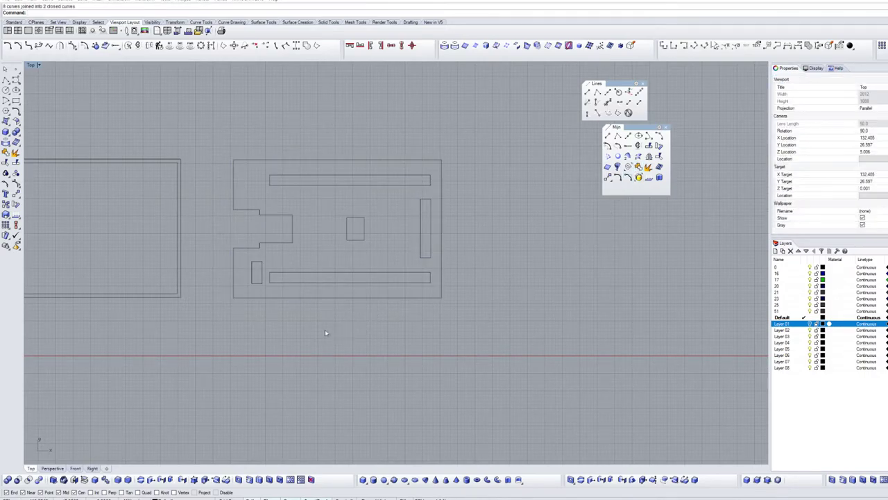
- Extrude the notched outline and its cutout curves straight up as a solid plate with a distance of 1
{"action": "key", "text": "ctrl+F4"}
{"action": "scroll", "coordinate": [328, 344], "scroll_direction": "down", "scroll_amount": 3}
{"action": "right_click_drag", "start_coordinate": [327, 344], "coordinate": [333, 283]}
{"action": "right_click_drag", "start_coordinate": [566, 256], "coordinate": [496, 259]}
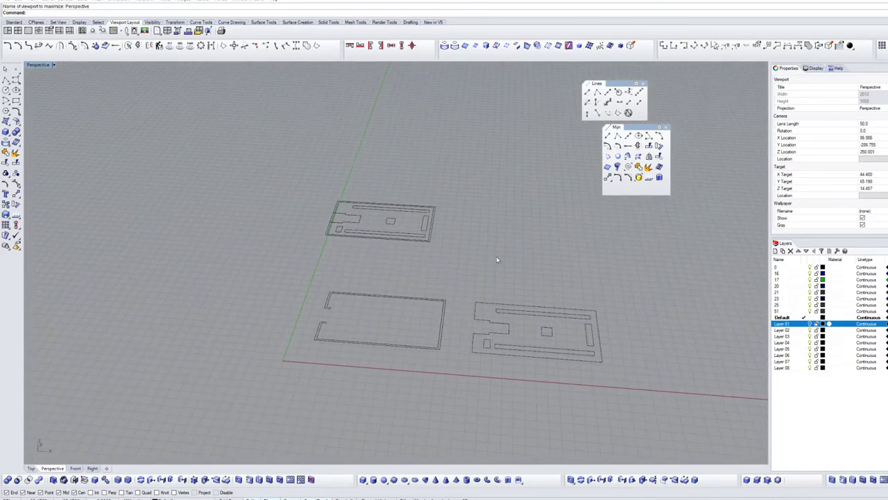
{"action": "key", "text": "ctrl+F1"}
{"action": "left_click_drag", "start_coordinate": [208, 117], "coordinate": [496, 317]}
{"action": "key", "text": "ctrl+F4"}
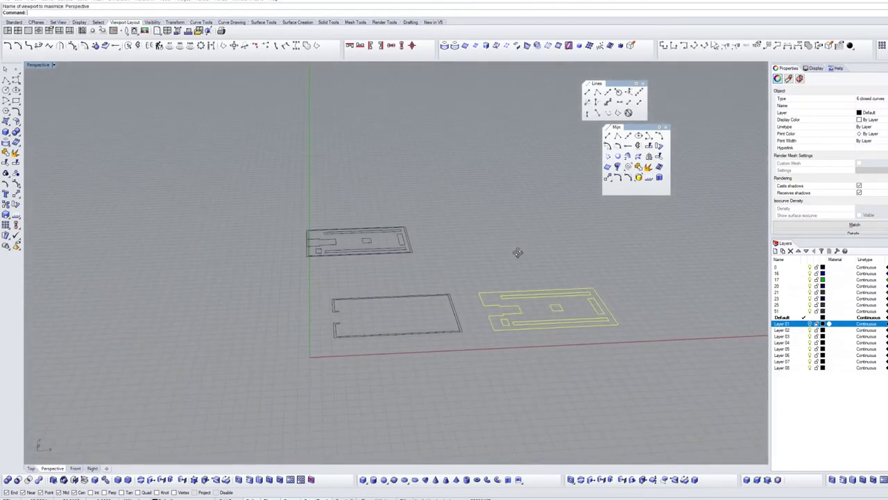
{"action": "left_click", "coordinate": [658, 178]}
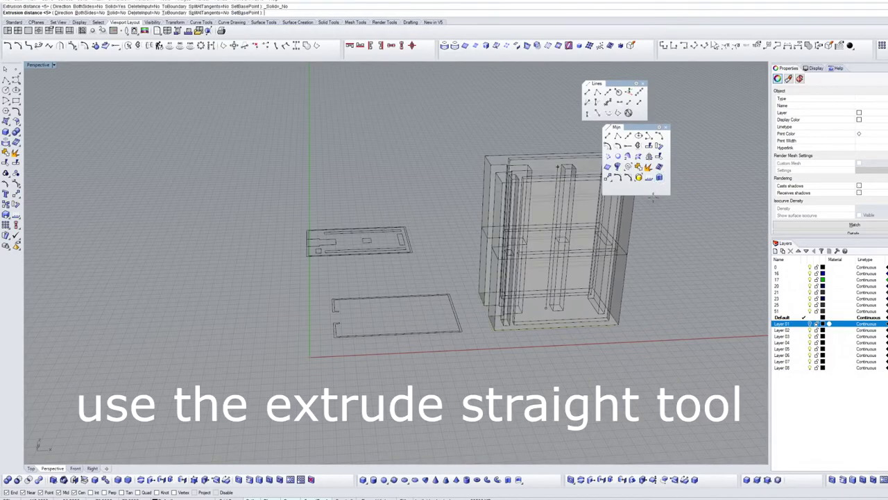
{"action": "left_click", "coordinate": [116, 13]}
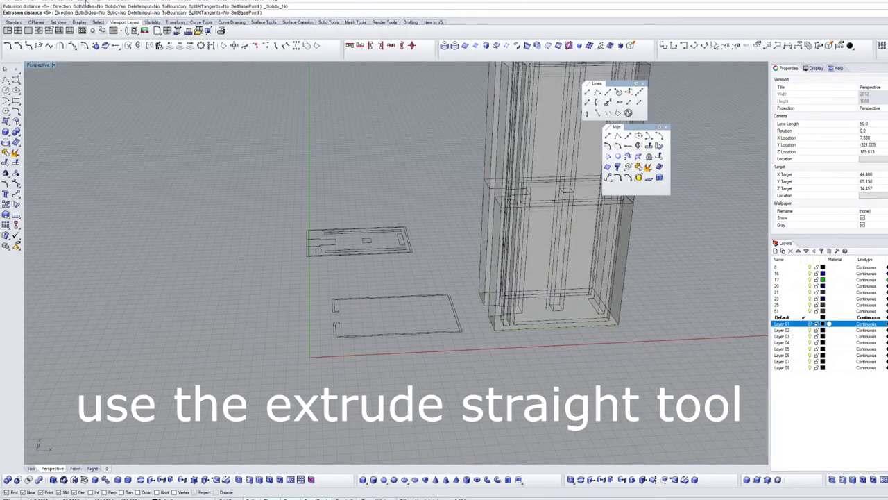
{"action": "left_click", "coordinate": [116, 12]}
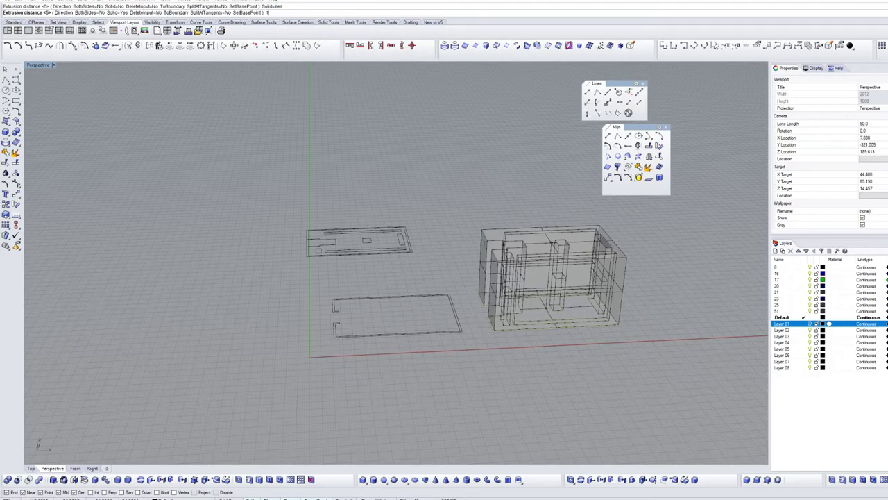
{"action": "key", "text": "Escape"}
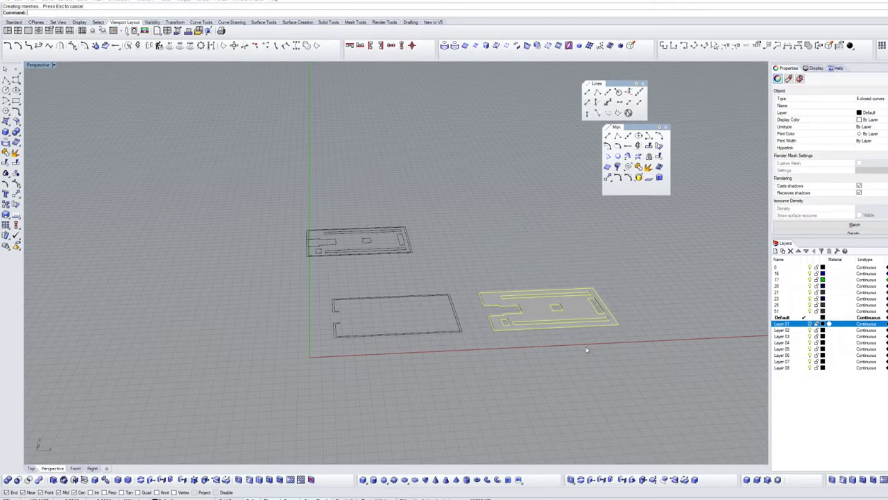
{"action": "mouse_move", "coordinate": [640, 335]}
{"action": "right_mouse_down"}
{"action": "mouse_move", "coordinate": [673, 325]}
{"action": "mouse_move", "coordinate": [628, 291]}
{"action": "mouse_move", "coordinate": [626, 313]}
{"action": "mouse_move", "coordinate": [545, 259]}
{"action": "mouse_move", "coordinate": [578, 304]}
{"action": "mouse_move", "coordinate": [592, 289]}
{"action": "mouse_move", "coordinate": [616, 305]}
{"action": "right_mouse_up"}
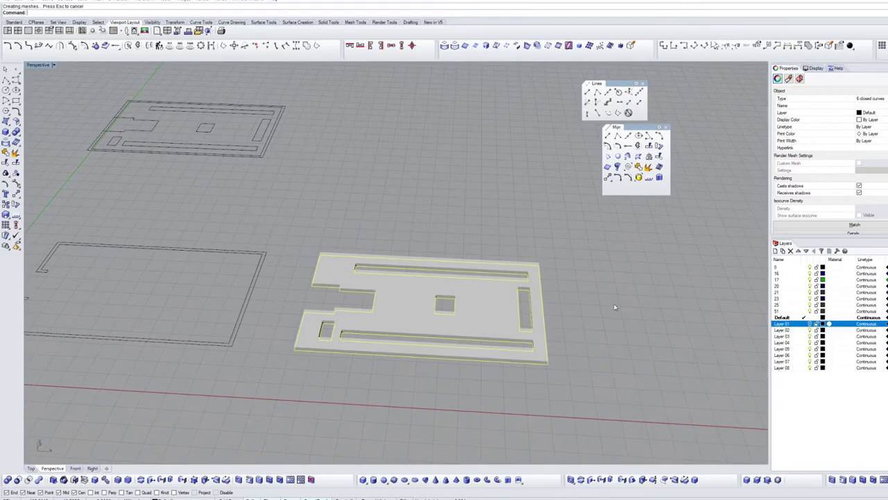
{"action": "right_click_drag", "start_coordinate": [514, 305], "coordinate": [417, 306]}
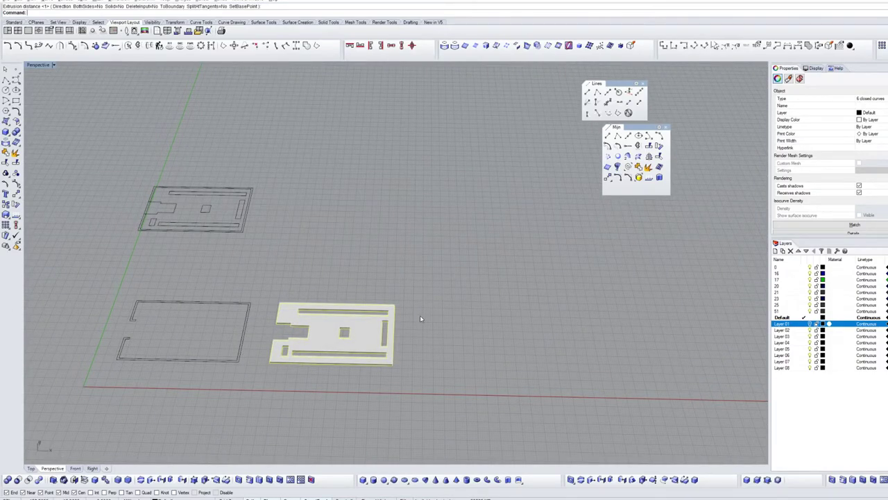
- Copy and paste the plate together with its curves and place the copy directly above the original in the top view
{"action": "key", "text": "ctrl+F1"}
{"action": "scroll", "coordinate": [430, 317], "scroll_direction": "down", "scroll_amount": 5}
{"action": "right_click_drag", "start_coordinate": [401, 259], "coordinate": [362, 241]}
{"action": "left_click_drag", "start_coordinate": [316, 193], "coordinate": [406, 259]}
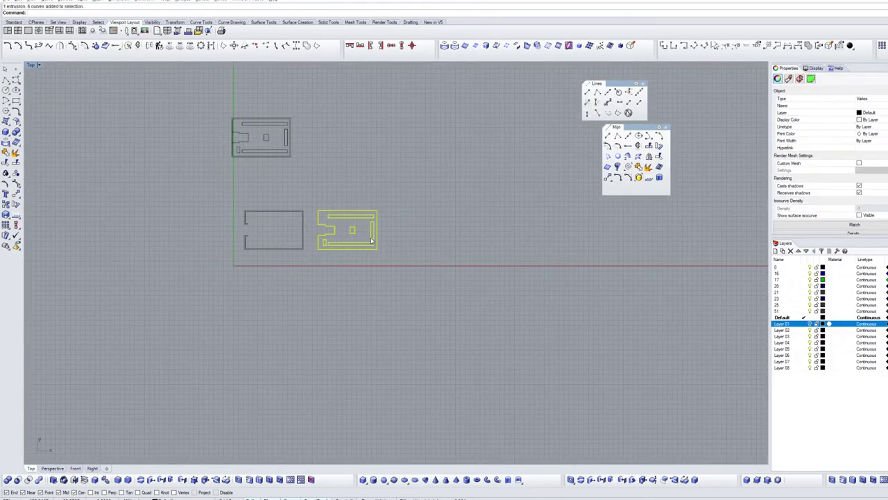
{"action": "key", "text": "ctrl+c"}
{"action": "key", "text": "ctrl+v"}
{"action": "left_click_drag", "start_coordinate": [371, 241], "coordinate": [372, 189]}
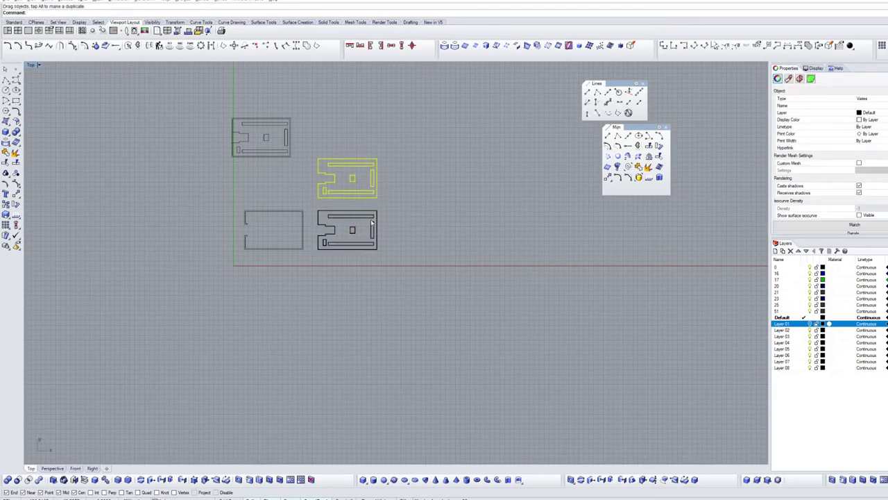
- Move the copied plate extrusion along X off its base curves to the empty space beside them
{"action": "key", "text": "ctrl+F4"}
{"action": "left_click", "coordinate": [452, 325]}
{"action": "right_click", "coordinate": [451, 334]}
{"action": "left_click", "coordinate": [449, 289]}
{"action": "left_click_drag", "start_coordinate": [373, 267], "coordinate": [529, 267]}
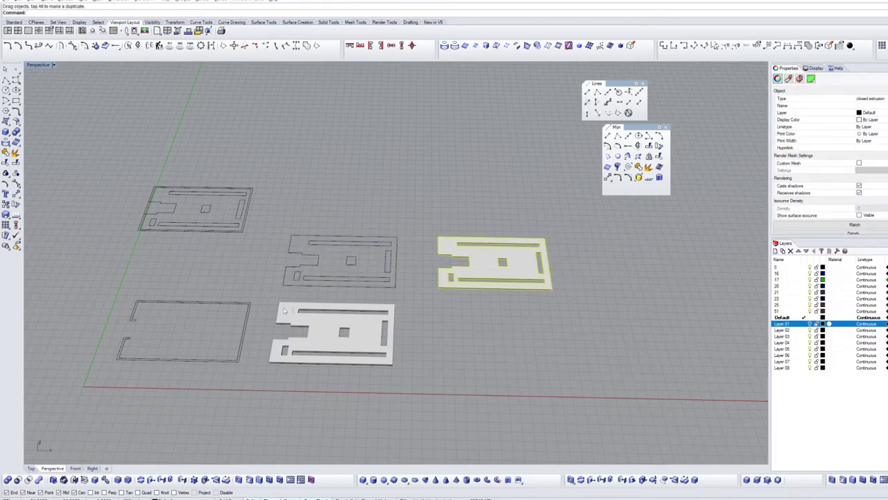
{"action": "right_click_drag", "start_coordinate": [153, 282], "coordinate": [158, 289]}
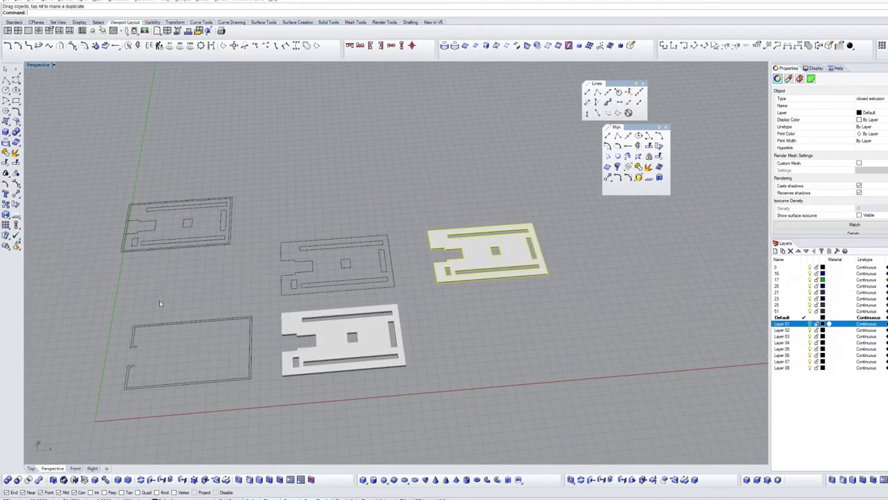
{"action": "key", "text": "Escape"}
- Join the trimmed wall outline curves, then paste a copy of the outline below the separated plate
{"action": "key", "text": "ctrl+F1"}
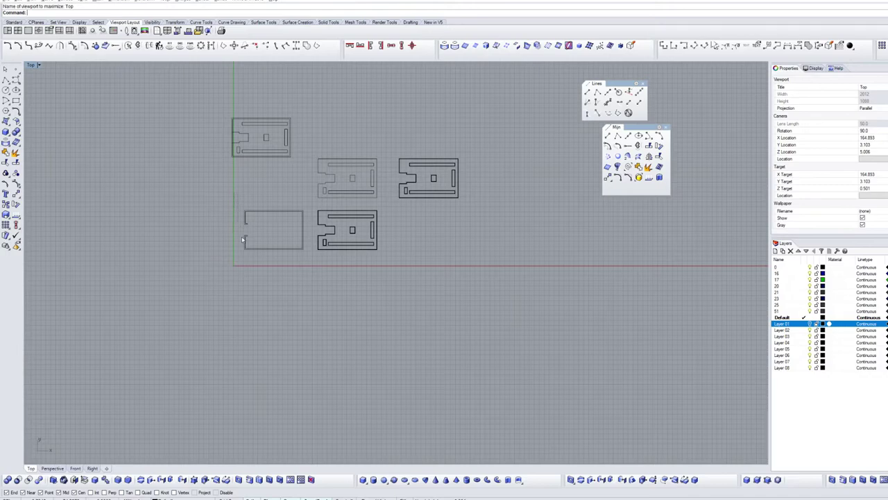
{"action": "left_click_drag", "start_coordinate": [310, 263], "coordinate": [311, 263]}
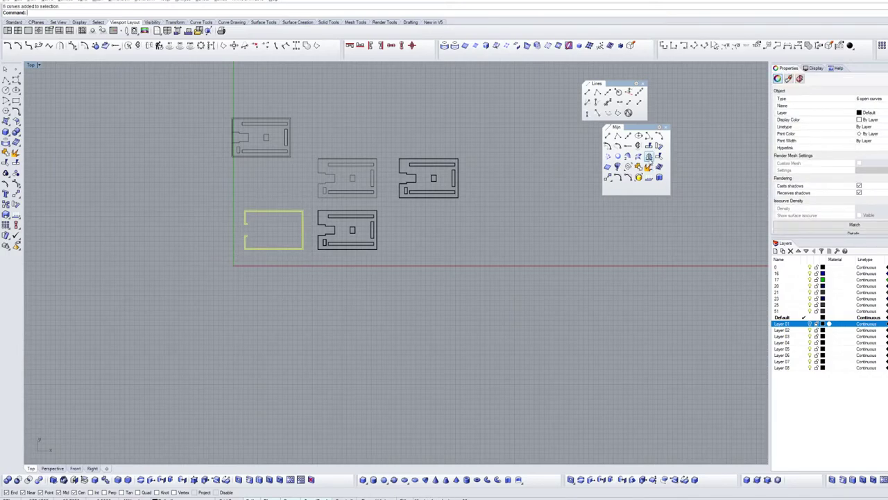
{"action": "left_click", "coordinate": [628, 167]}
{"action": "key", "text": "ctrl+v"}
{"action": "left_click_drag", "start_coordinate": [303, 229], "coordinate": [458, 229]}
- Extrude the copied wall outline straight up as a solid wall taller than the plate
{"action": "key", "text": "ctrl+Tab"}
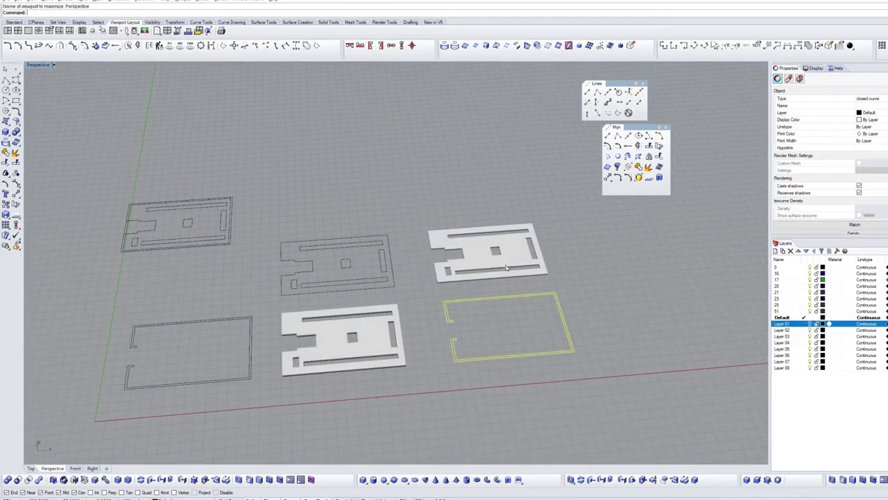
{"action": "left_click", "coordinate": [659, 167]}
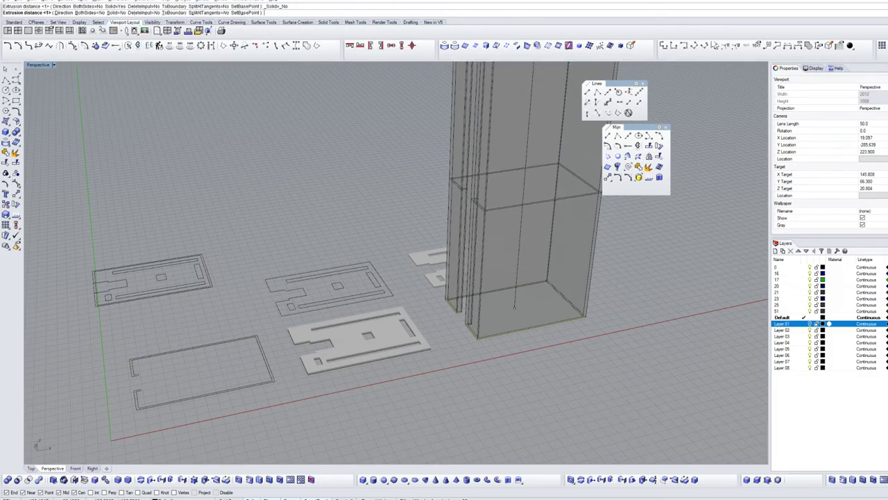
{"action": "left_click", "coordinate": [115, 12]}
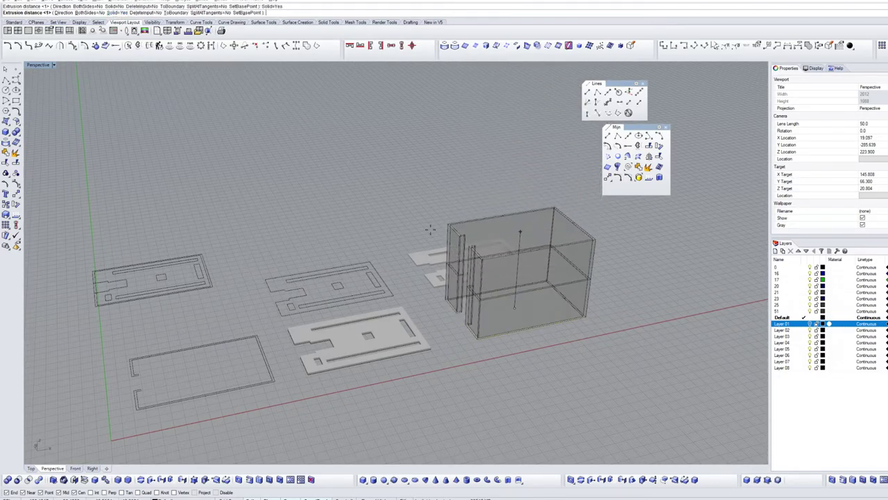
{"action": "left_click", "coordinate": [494, 256]}
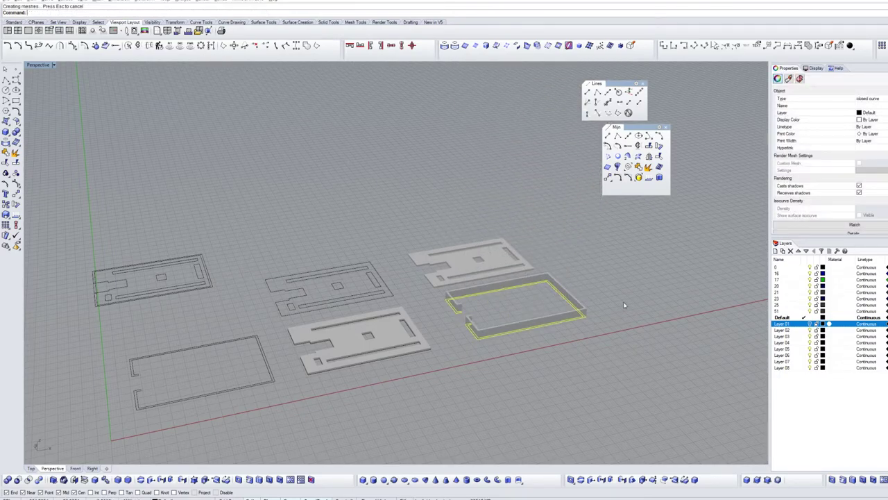
{"action": "scroll", "coordinate": [623, 304], "scroll_direction": "up", "scroll_amount": 6}
{"action": "scroll", "coordinate": [598, 297], "scroll_direction": "down", "scroll_amount": 5}
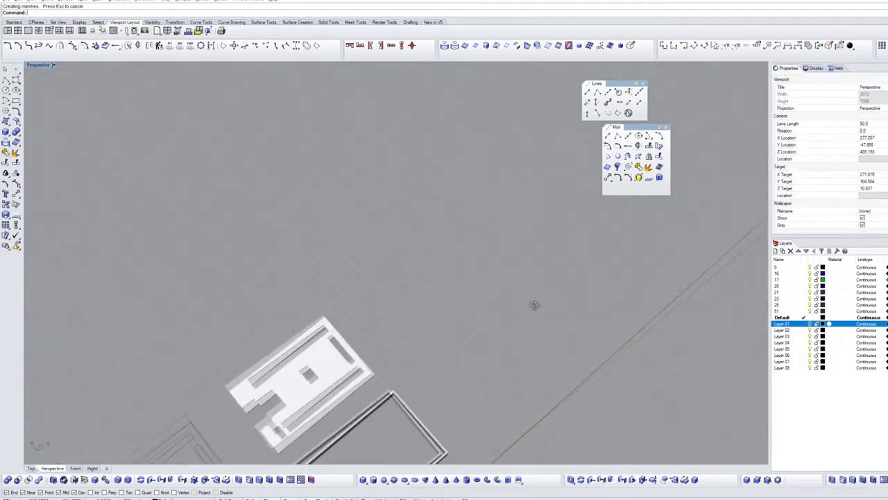
{"action": "right_click_drag", "start_coordinate": [535, 306], "coordinate": [440, 268]}
- Copy and paste the separated plate and the wall with its outline, and place the copies to the right of the originals
{"action": "key", "text": "ctrl+F1"}
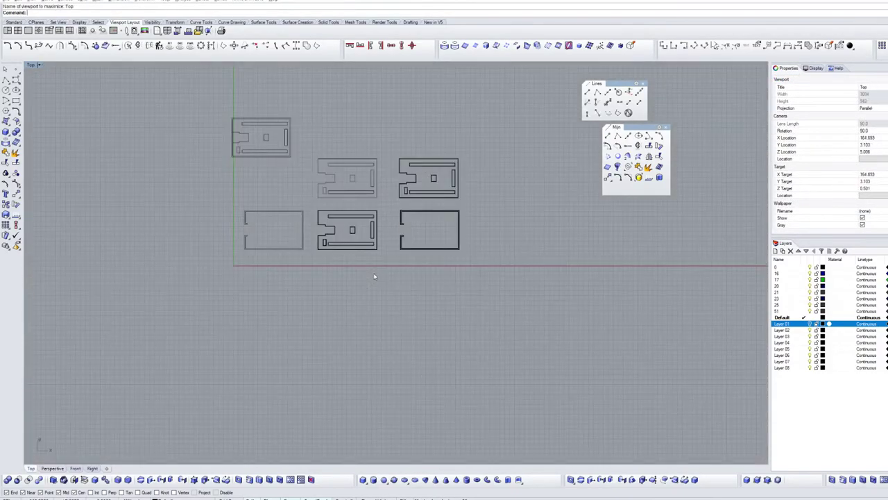
{"action": "scroll", "coordinate": [463, 197], "scroll_direction": "up", "scroll_amount": 3}
{"action": "left_click_drag", "start_coordinate": [323, 128], "coordinate": [483, 320]}
{"action": "key", "text": "ctrl+v"}
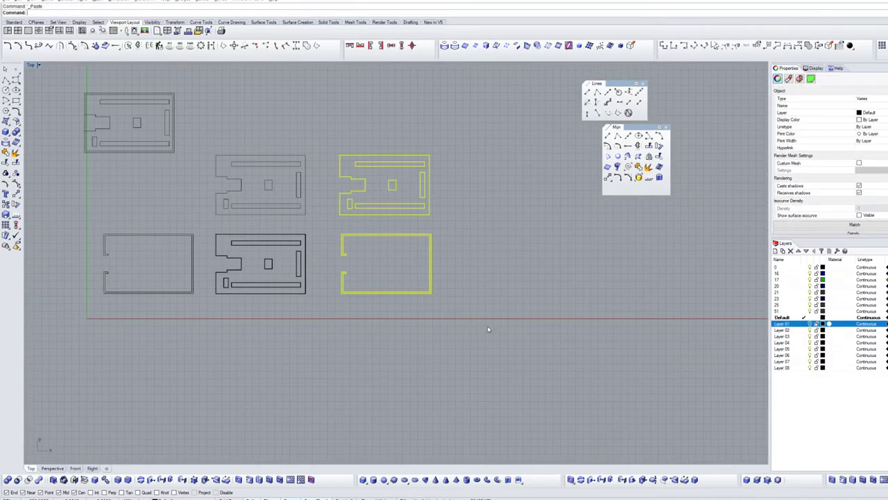
{"action": "left_click_drag", "start_coordinate": [436, 268], "coordinate": [566, 268]}
- Select the copied wall extrusion and shift it slightly off its base outline
{"action": "key", "text": "ctrl+F4"}
{"action": "right_click_drag", "start_coordinate": [572, 287], "coordinate": [569, 272]}
{"action": "left_click", "coordinate": [476, 367]}
{"action": "scroll", "coordinate": [379, 334], "scroll_direction": "up", "scroll_amount": 3}
{"action": "mouse_move", "coordinate": [383, 323]}
{"action": "left_mouse_down"}
{"action": "mouse_move", "coordinate": [499, 354]}
{"action": "mouse_move", "coordinate": [399, 321]}
{"action": "left_mouse_up"}
{"action": "key", "text": "ctrl+F2"}
{"action": "right_click_drag", "start_coordinate": [439, 288], "coordinate": [765, 302]}
{"action": "scroll", "coordinate": [326, 256], "scroll_direction": "up", "scroll_amount": 6}
{"action": "right_click_drag", "start_coordinate": [326, 257], "coordinate": [417, 335]}
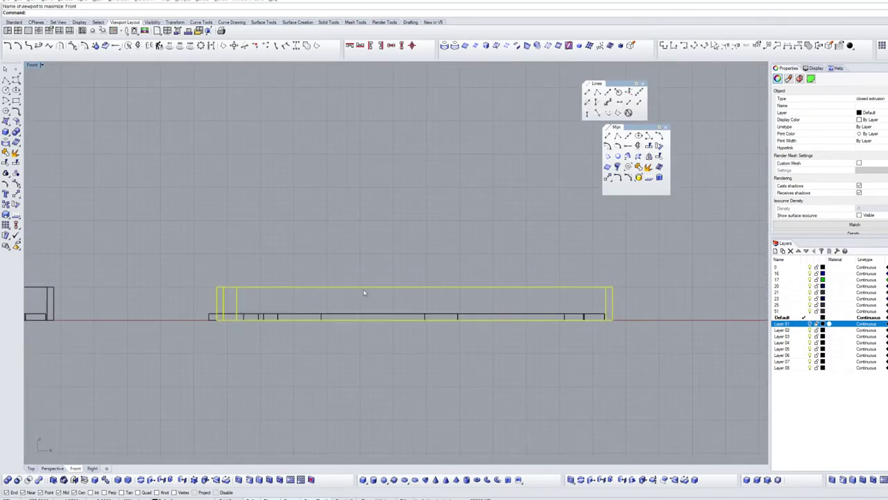
{"action": "left_click_drag", "start_coordinate": [361, 290], "coordinate": [358, 252]}
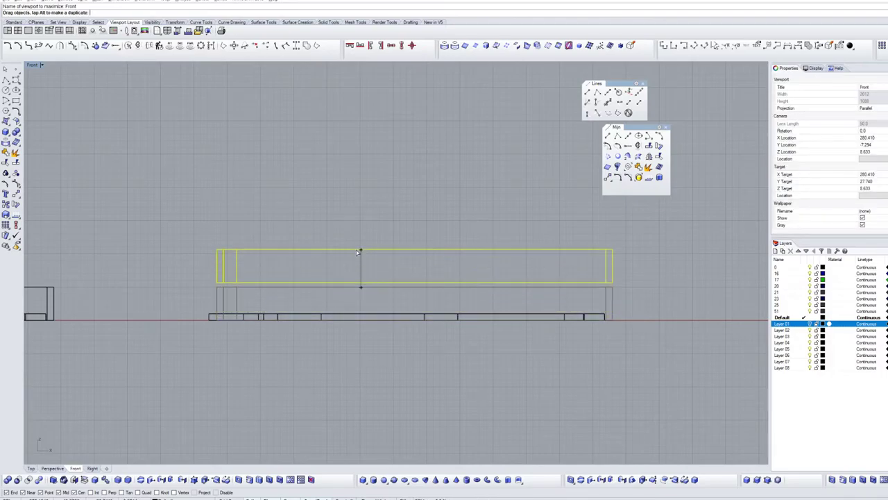
{"action": "key", "text": "Escape"}
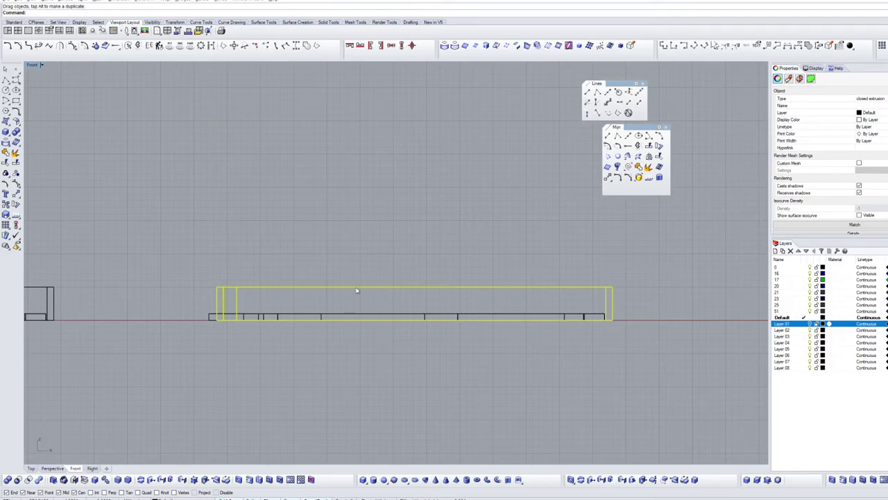
{"action": "key", "text": "ctrl+F4"}
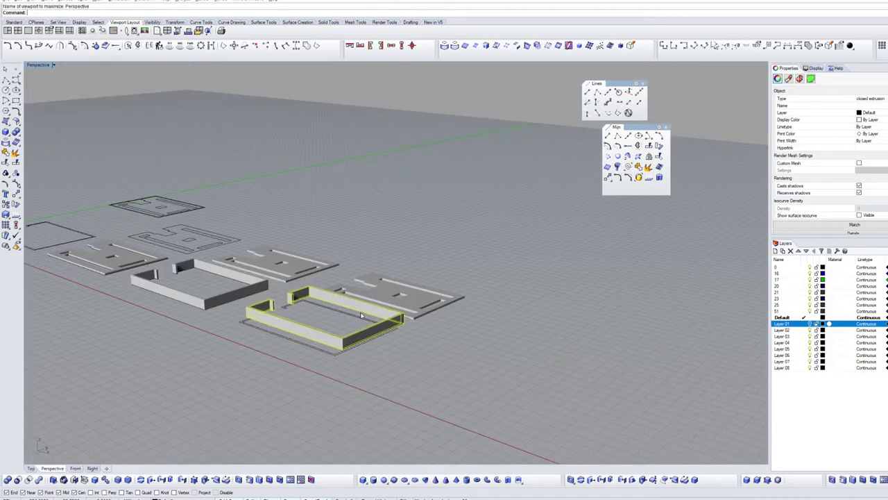
- Move the copied wall extrusion in the top view so that it roughly overlaps the copied plate
{"action": "key", "text": "ctrl+F1"}
{"action": "scroll", "coordinate": [629, 287], "scroll_direction": "up", "scroll_amount": 4}
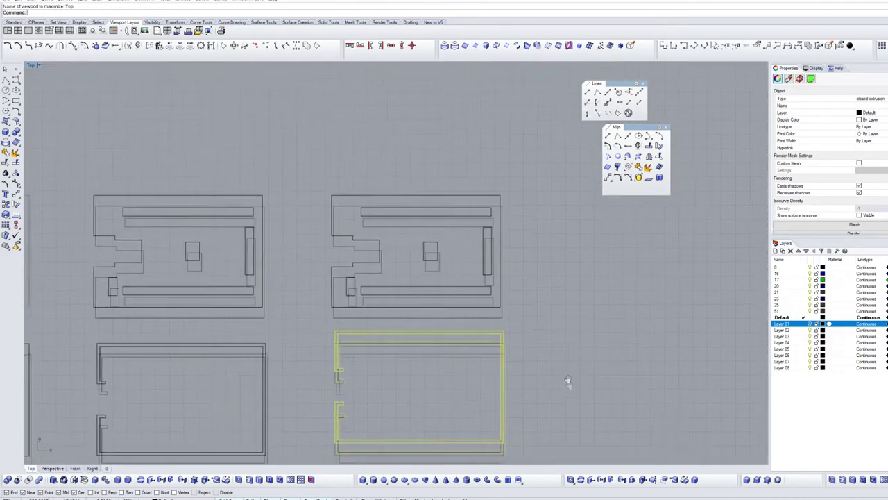
{"action": "left_click_drag", "start_coordinate": [453, 356], "coordinate": [442, 228]}
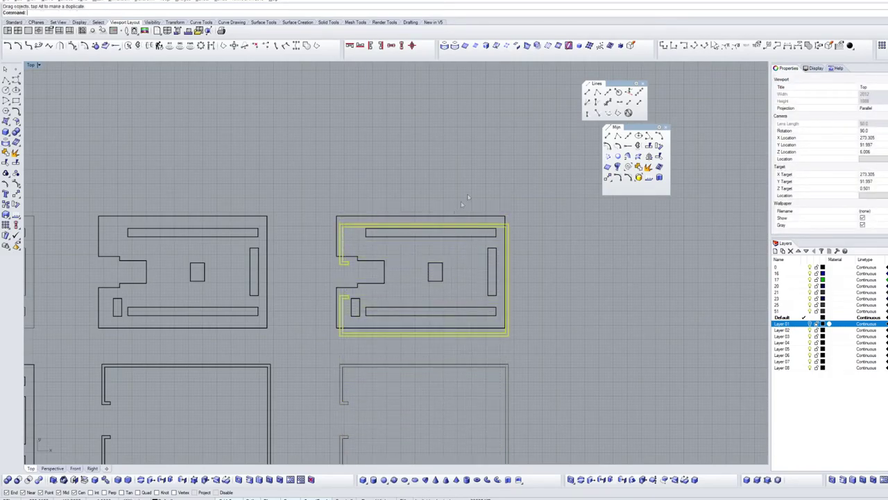
- Align the wall extrusion's top and left edges with those of the plate
{"action": "left_click", "coordinate": [350, 45]}
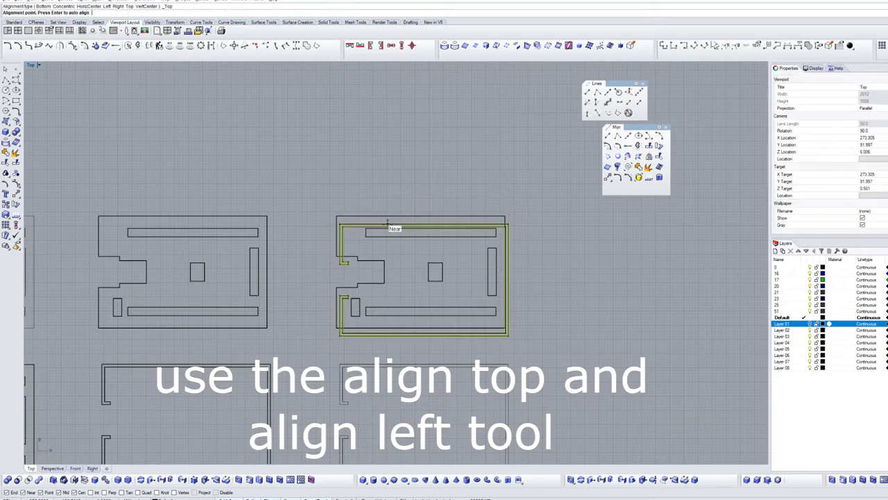
{"action": "left_click", "coordinate": [360, 45]}
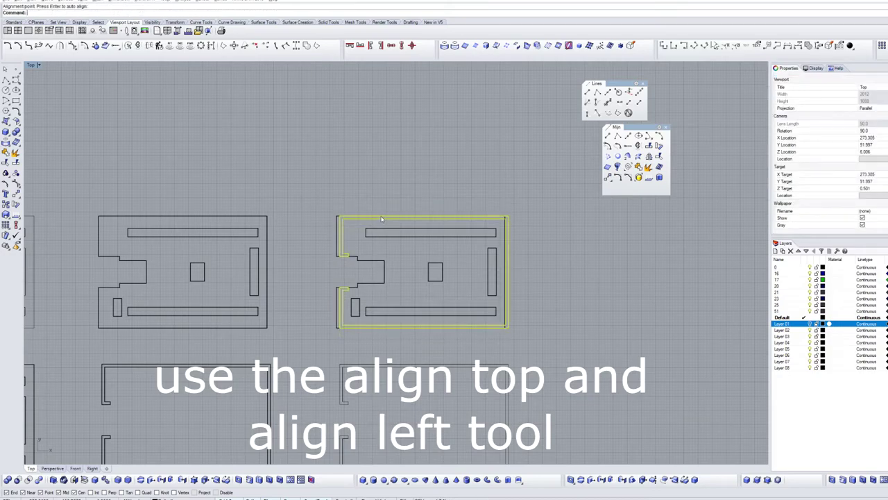
{"action": "left_click", "coordinate": [370, 45]}
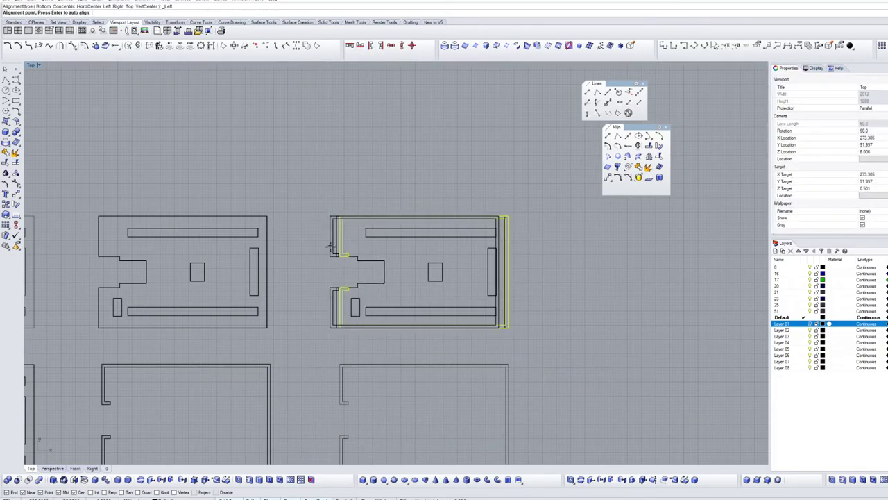
{"action": "left_click", "coordinate": [341, 247]}
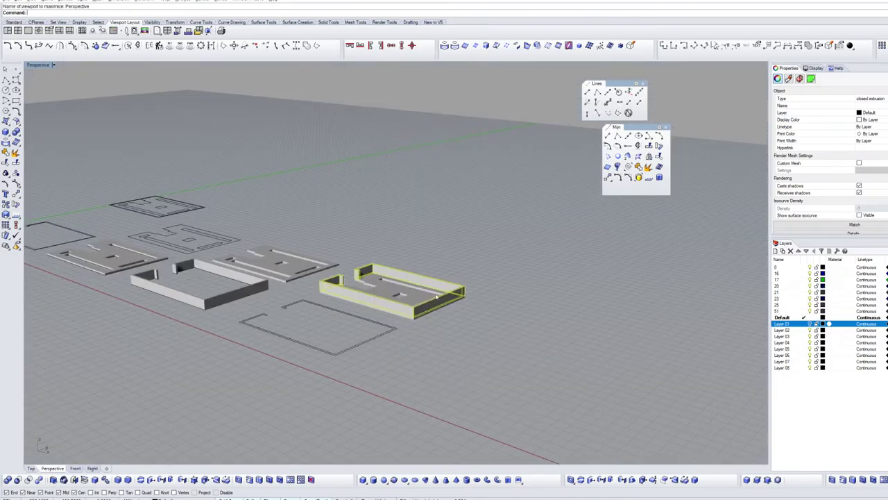
{"action": "mouse_move", "coordinate": [395, 318]}
{"action": "right_mouse_down"}
{"action": "mouse_move", "coordinate": [470, 328]}
{"action": "mouse_move", "coordinate": [399, 333]}
{"action": "right_mouse_up"}
{"action": "left_click", "coordinate": [399, 333]}
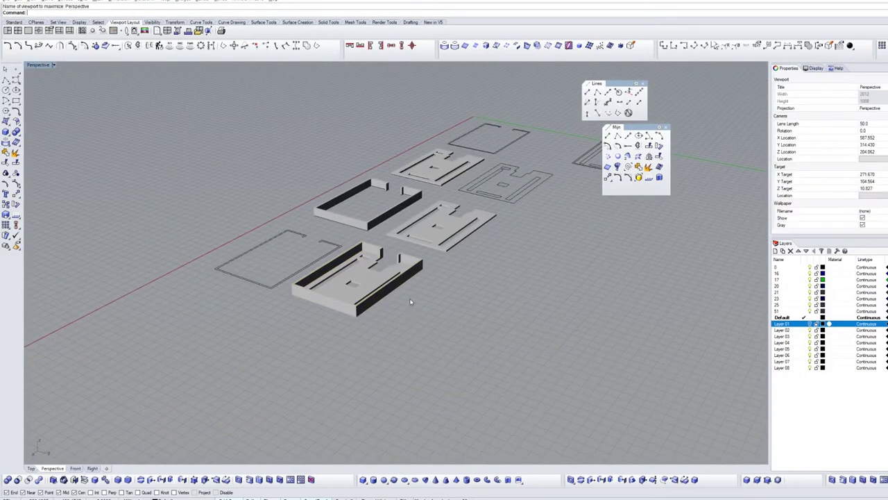
- Select the aligned plate and wall extrusions and start exporting them in the STL (Stereolithography) format
{"action": "scroll", "coordinate": [409, 297], "scroll_direction": "up", "scroll_amount": 5}
{"action": "right_click_drag", "start_coordinate": [202, 370], "coordinate": [330, 349]}
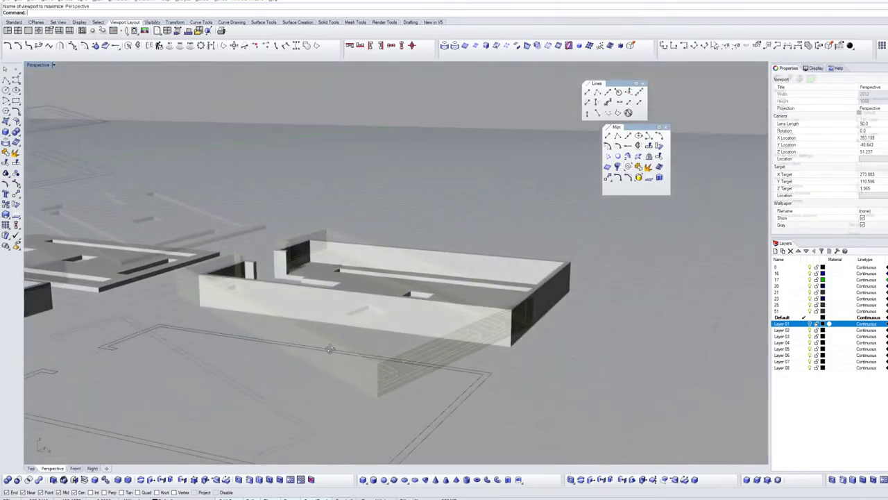
{"action": "left_click", "coordinate": [10, 2]}
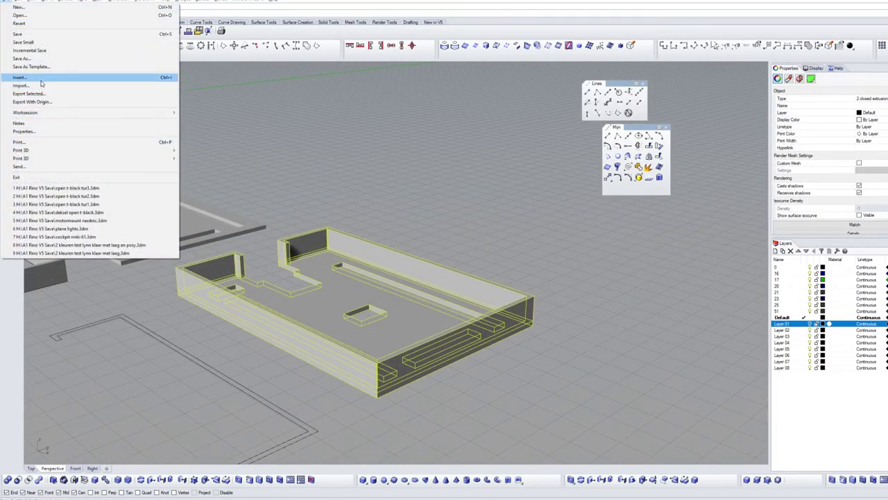
{"action": "left_click", "coordinate": [44, 94]}
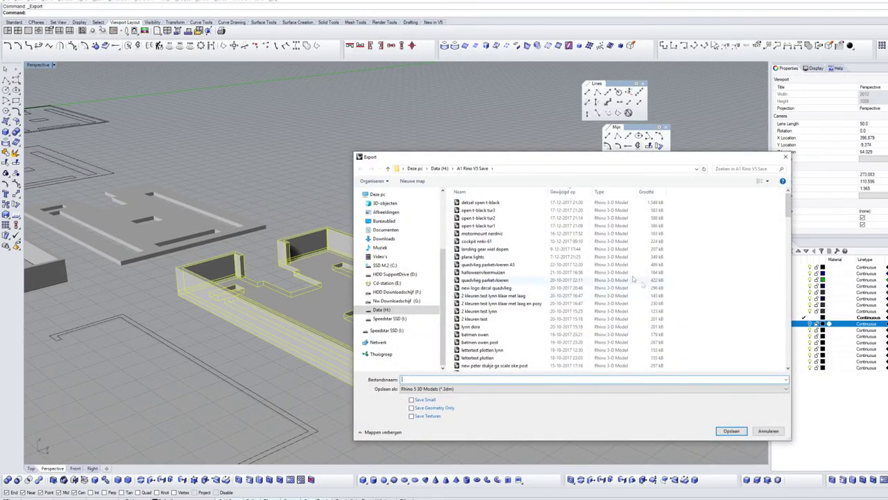
{"action": "left_click_drag", "start_coordinate": [524, 161], "coordinate": [336, 110]}
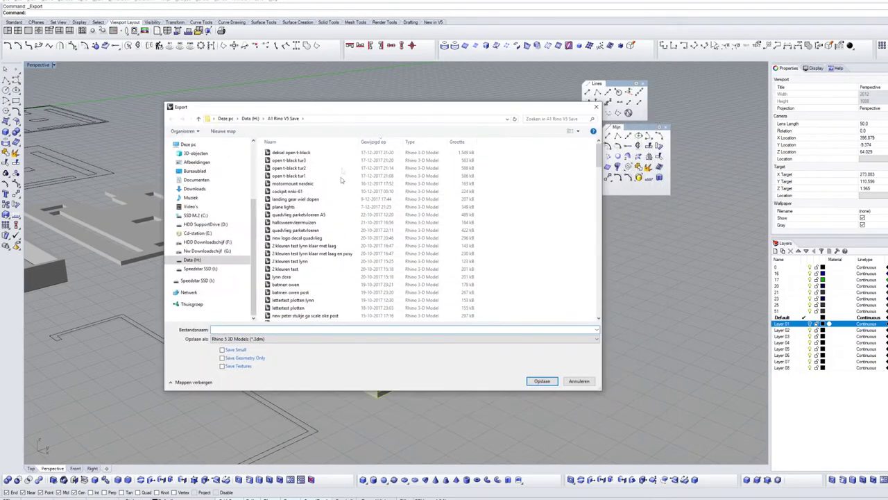
{"action": "left_click", "coordinate": [261, 340]}
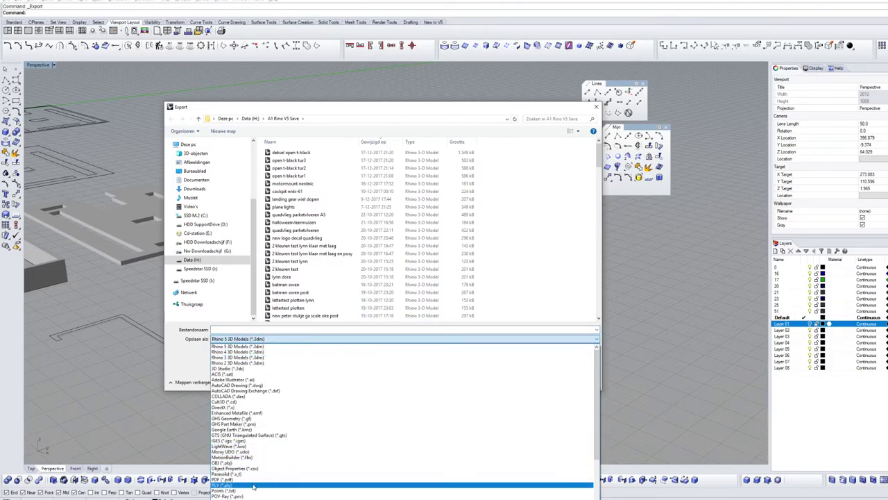
{"action": "scroll", "coordinate": [236, 493], "scroll_direction": "down", "scroll_amount": 2}
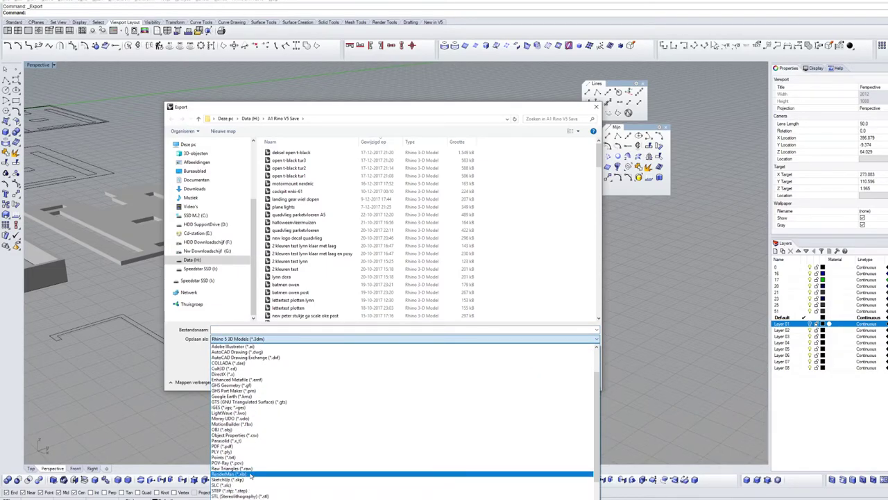
{"action": "left_click", "coordinate": [254, 495]}
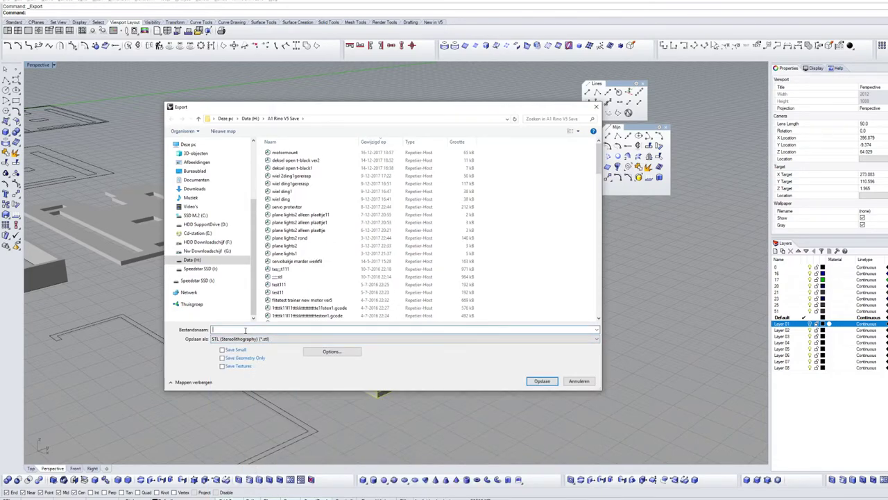
- Name the STL export demo and save it as a binary file with the preset mesh tolerance
{"action": "left_click", "coordinate": [268, 339]}
{"action": "left_click", "coordinate": [268, 339]}
{"action": "type", "text": "demo"}
{"action": "key", "text": "Return"}
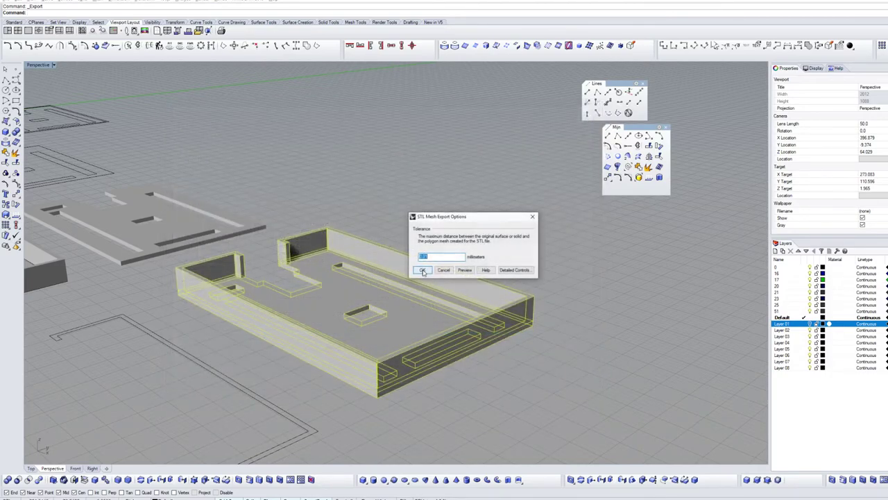
{"action": "left_click", "coordinate": [422, 271]}
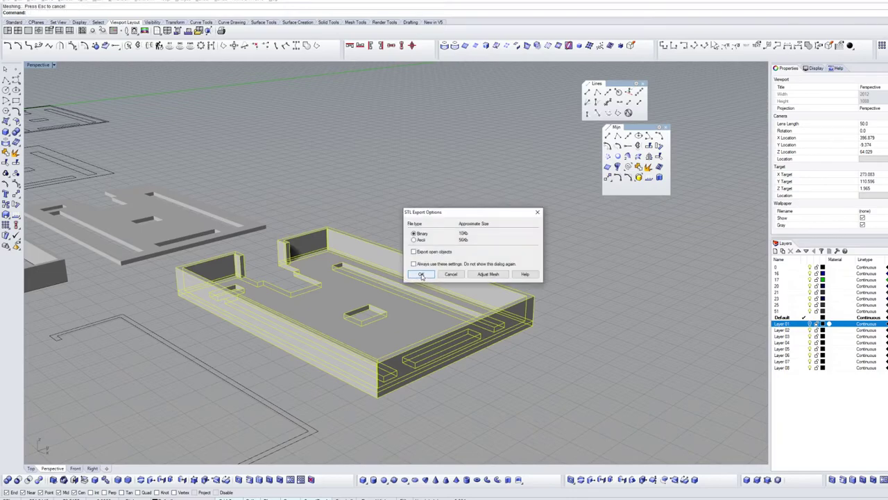
{"action": "left_click", "coordinate": [422, 275]}
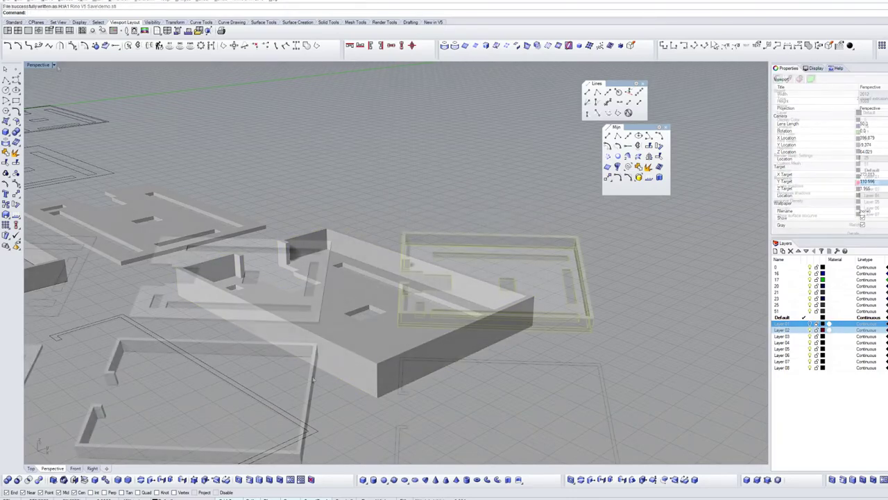
- Set the perspective viewport's display mode to Ghosted and deselect the case parts
{"action": "left_click", "coordinate": [38, 64]}
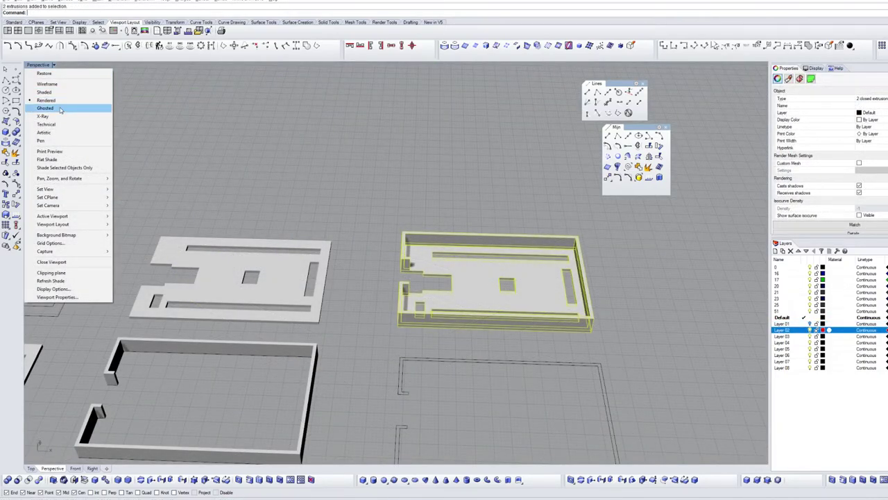
{"action": "left_click", "coordinate": [61, 108]}
{"action": "left_click", "coordinate": [623, 282]}
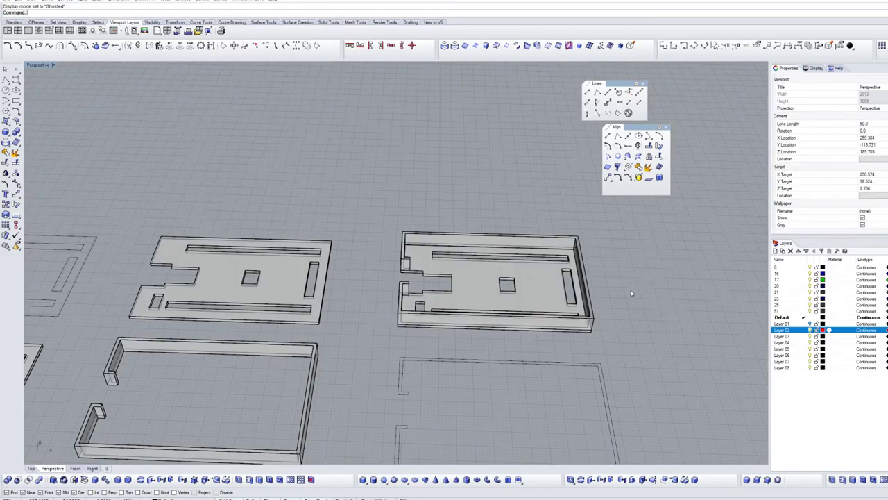
- Set the display color of the aligned plate and wall extrusions to Red and inspect the case from several sides
{"action": "right_click_drag", "start_coordinate": [680, 312], "coordinate": [677, 312]}
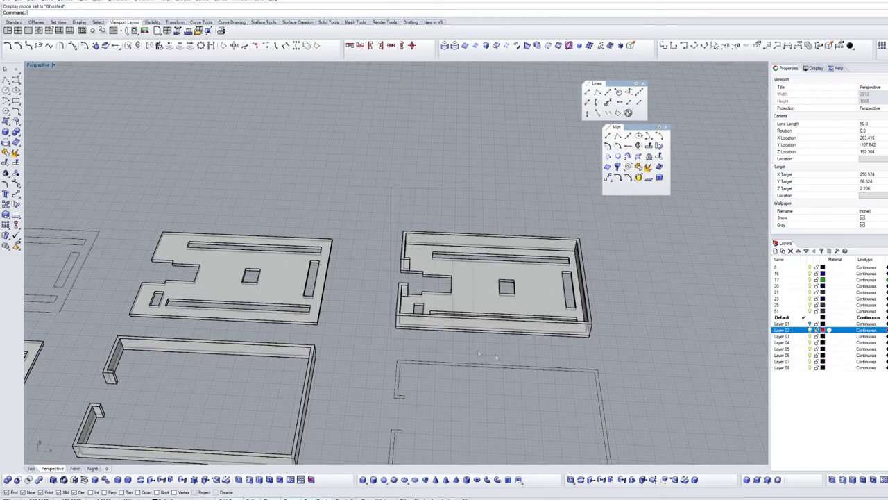
{"action": "left_click_drag", "start_coordinate": [652, 366], "coordinate": [652, 365]}
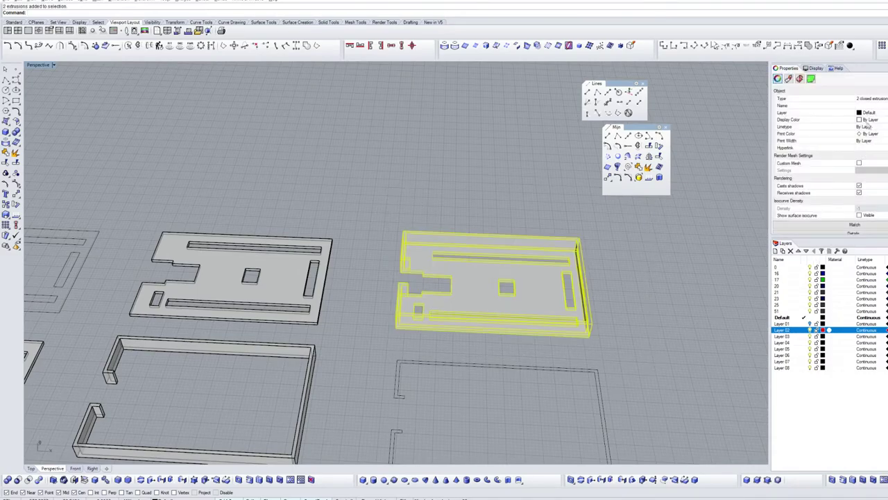
{"action": "left_click", "coordinate": [866, 120]}
{"action": "left_click", "coordinate": [862, 149]}
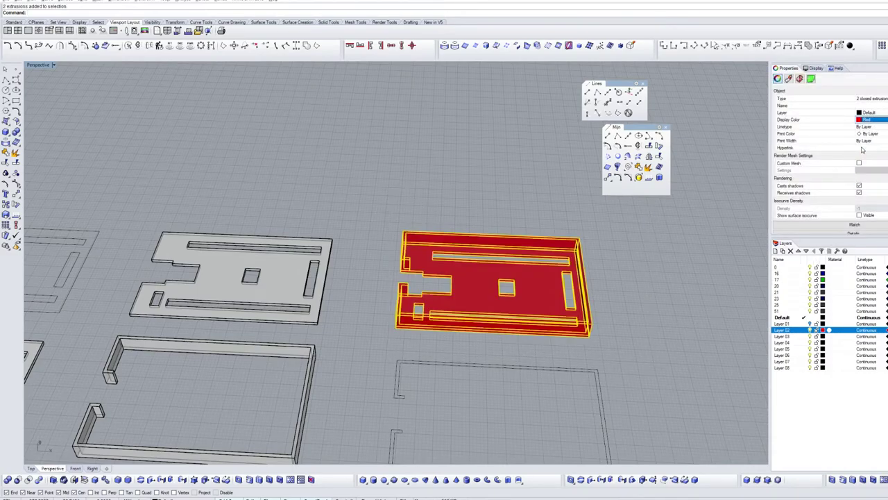
{"action": "left_click", "coordinate": [702, 297]}
{"action": "right_click_drag", "start_coordinate": [696, 304], "coordinate": [639, 271]}
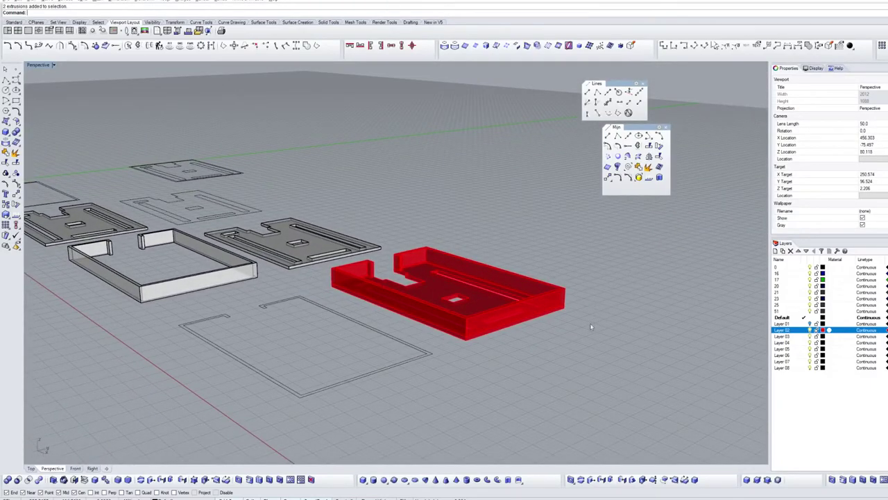
{"action": "right_click_drag", "start_coordinate": [557, 349], "coordinate": [391, 167]}
{"action": "right_click_drag", "start_coordinate": [400, 280], "coordinate": [317, 236]}
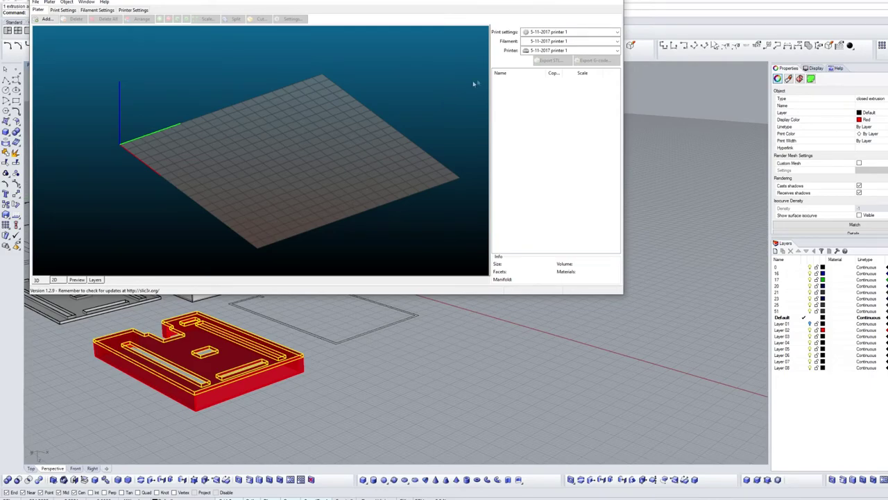
- Switch to Slic3r, add the demo STL file to the print bed and inspect the part from different angles
{"action": "left_click", "coordinate": [47, 20]}
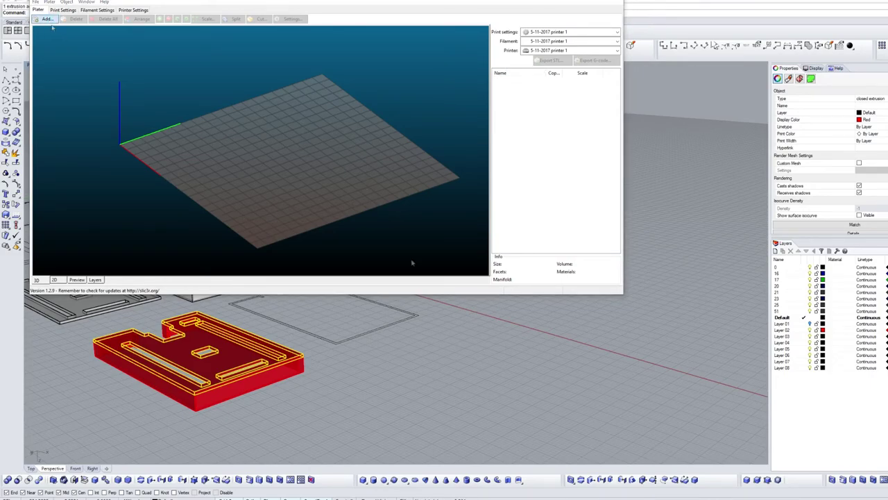
{"action": "left_click", "coordinate": [210, 58]}
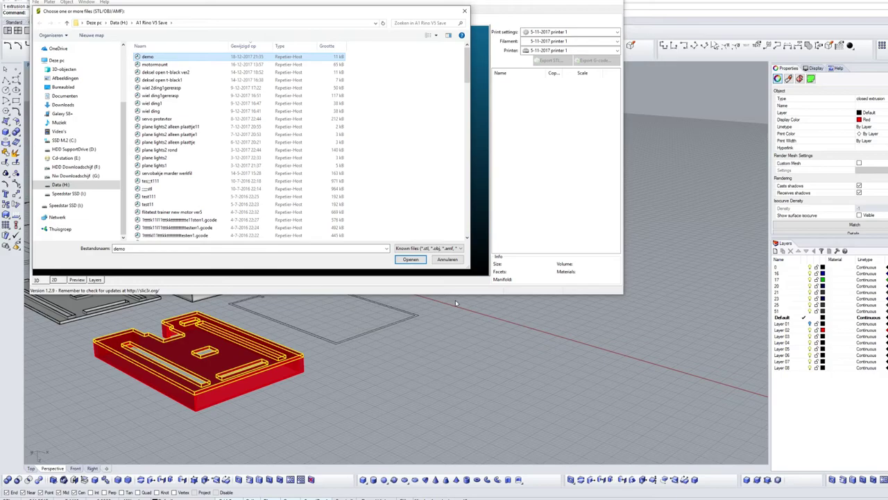
{"action": "left_click", "coordinate": [410, 259]}
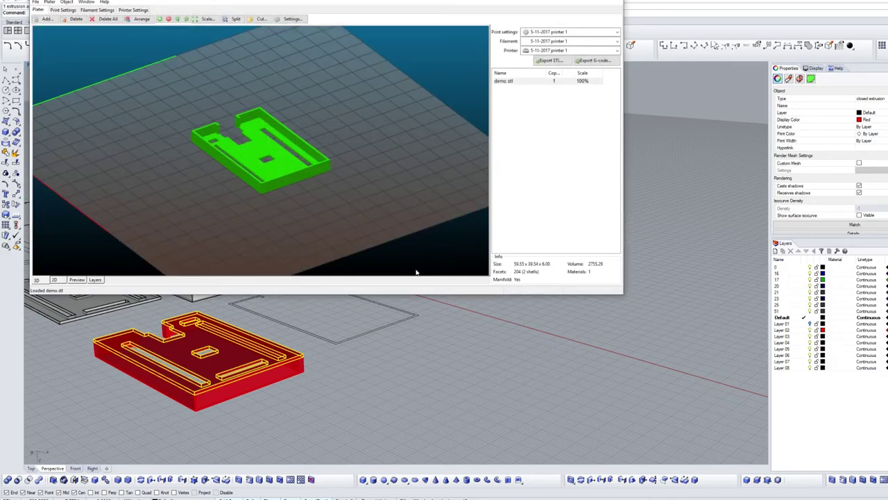
{"action": "left_click_drag", "start_coordinate": [272, 150], "coordinate": [309, 224]}
{"action": "left_click_drag", "start_coordinate": [319, 260], "coordinate": [285, 250]}
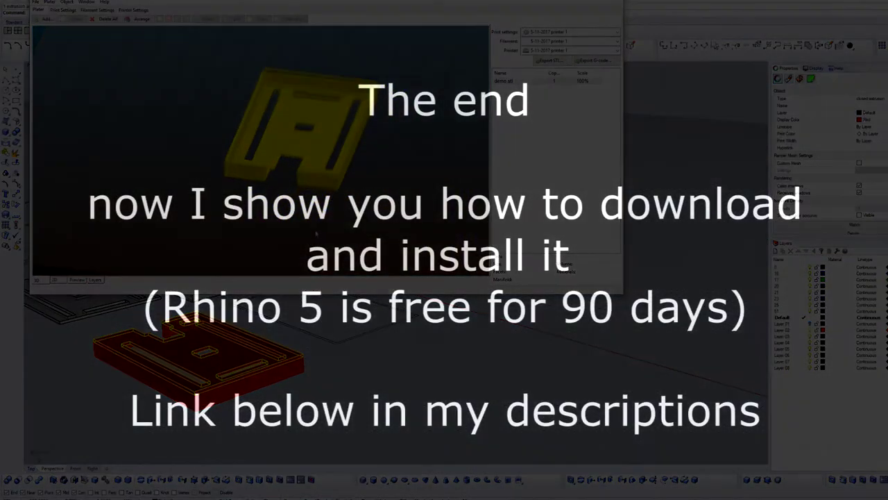